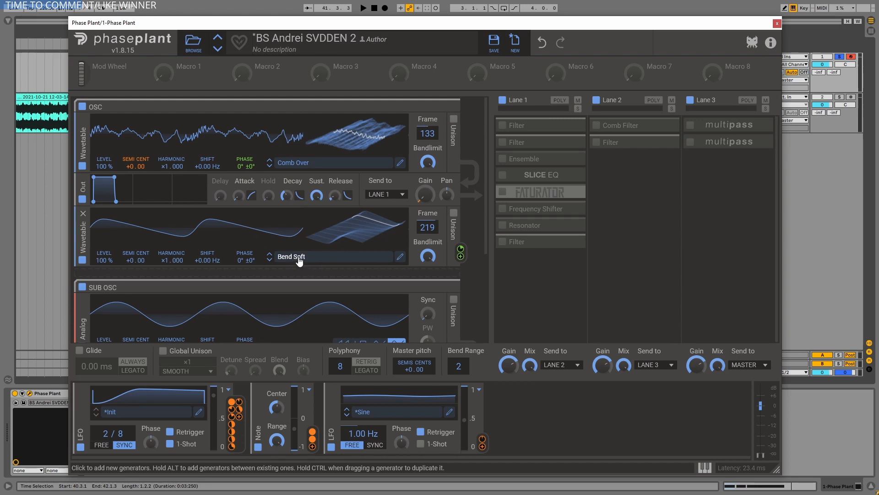
- Check the second oscillator's Bend Soft wavetable in the Modulators library and play the bass phrase
left_click(295, 257)
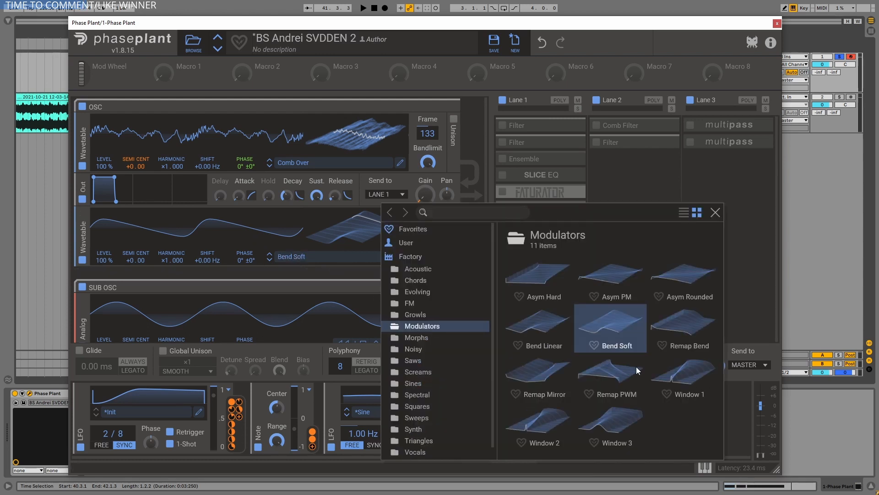
left_click(715, 212)
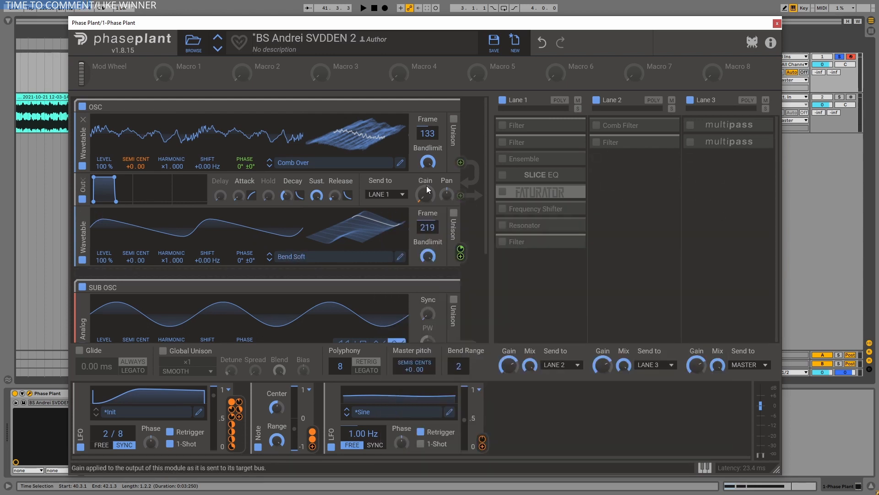
key("space")
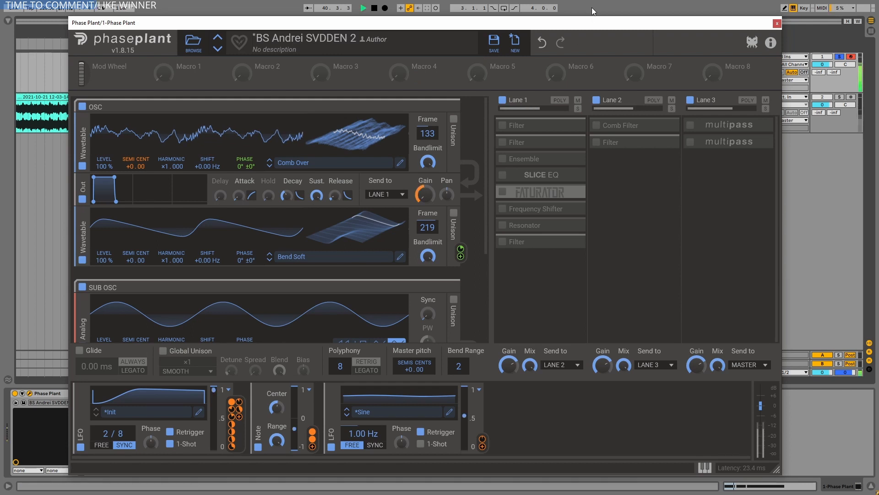
key("space")
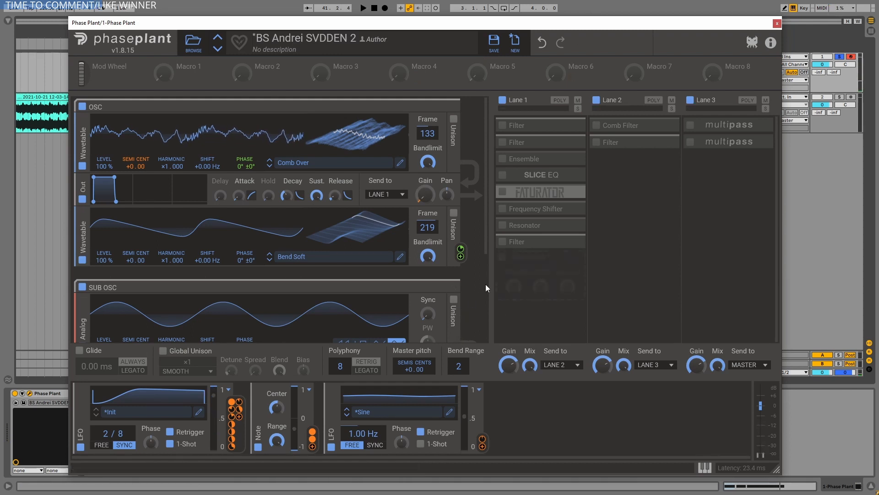
- Play the phrase while switching the Sine LFO off and back on to compare the sound
mouse_move(461, 251)
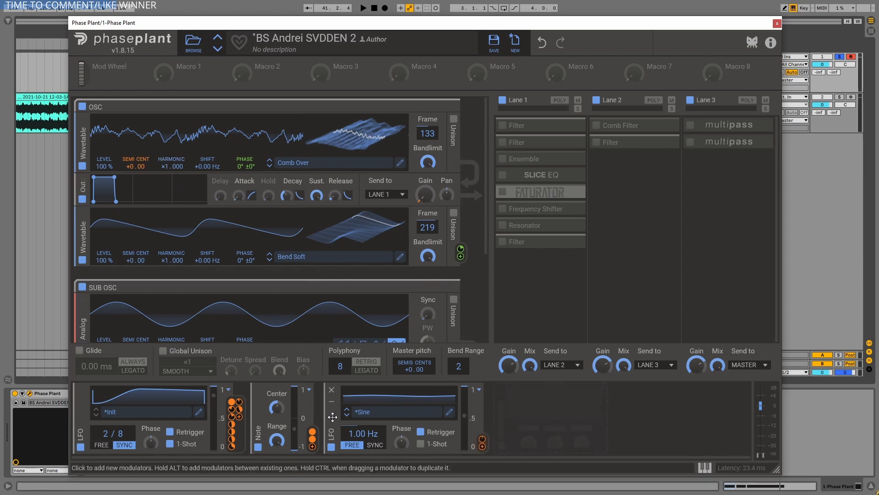
key("space")
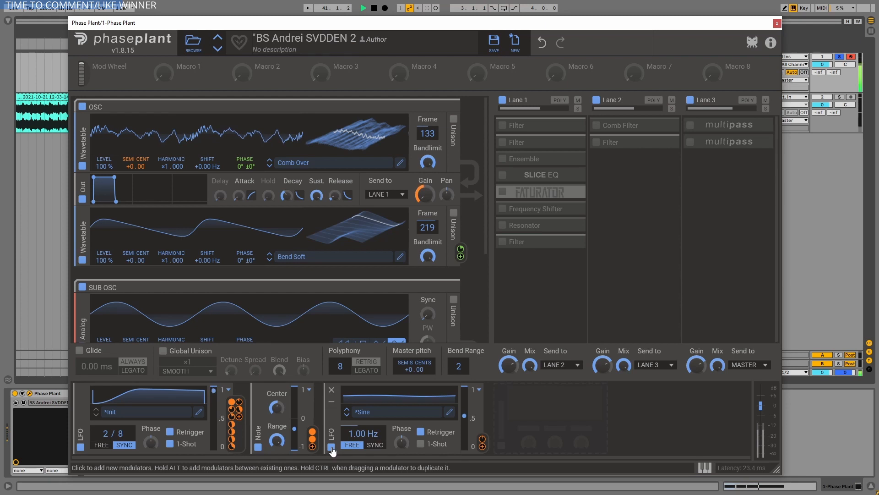
left_click(331, 447)
left_click(331, 446)
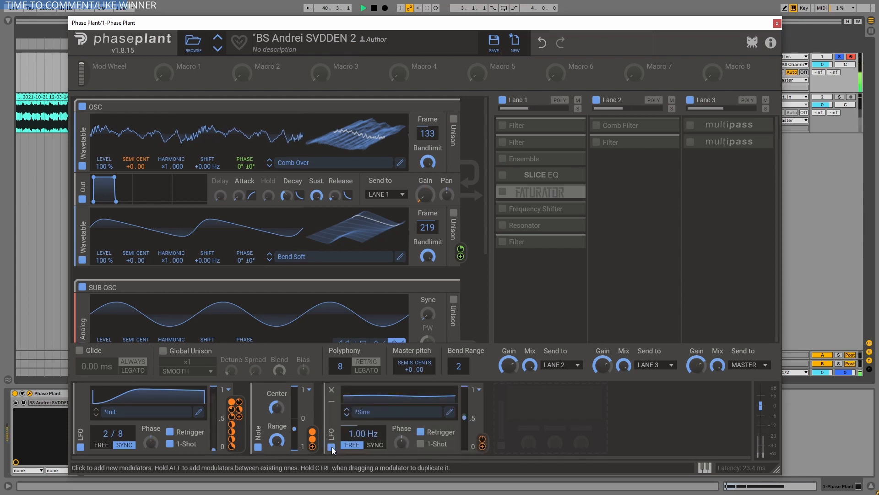
key("space")
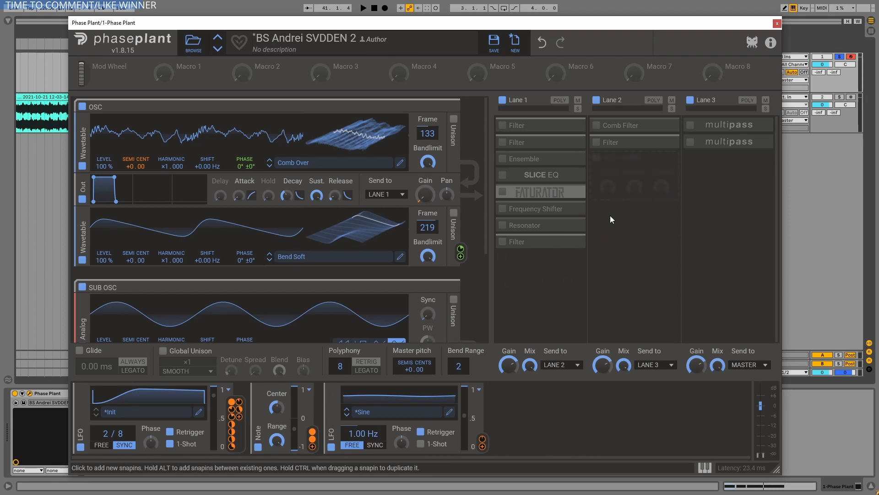
- Enable the Faturator in Lane 1, expand its controls and play the phrase through it
left_click(503, 192)
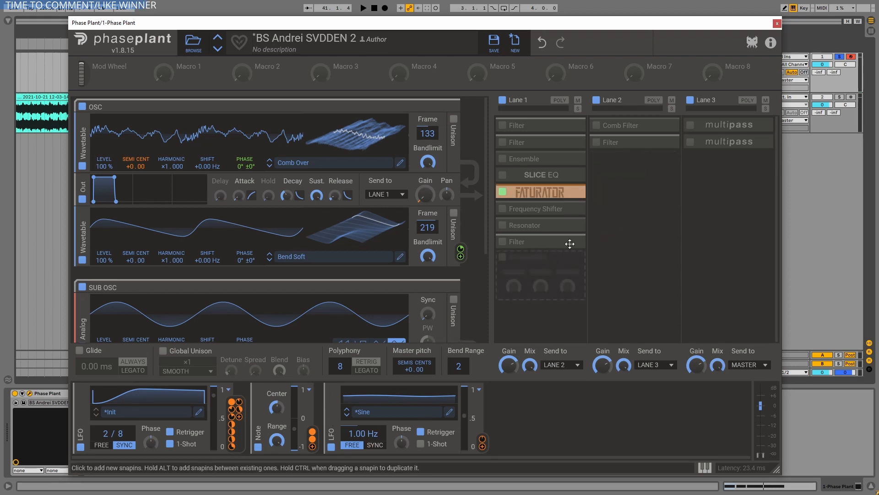
left_click(567, 194)
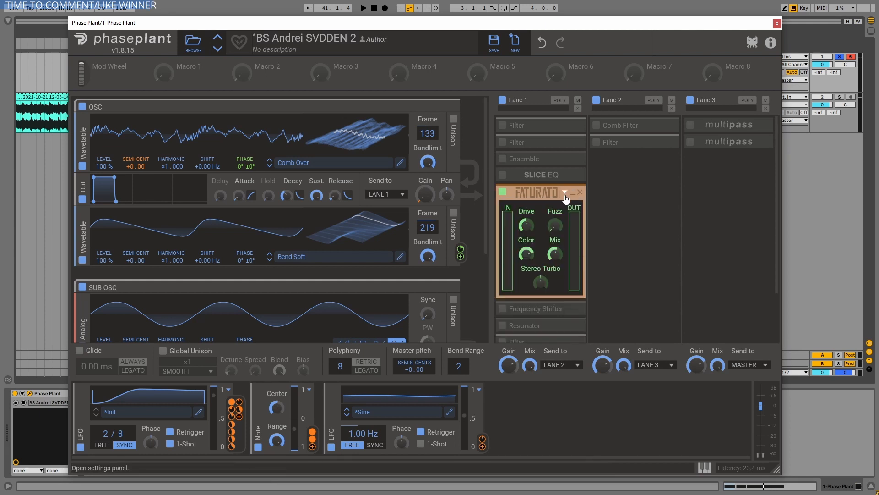
key("space")
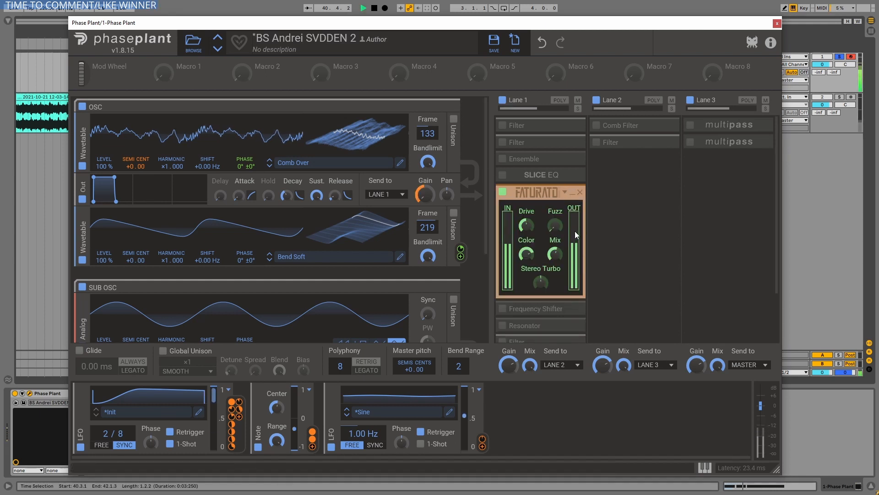
key("space")
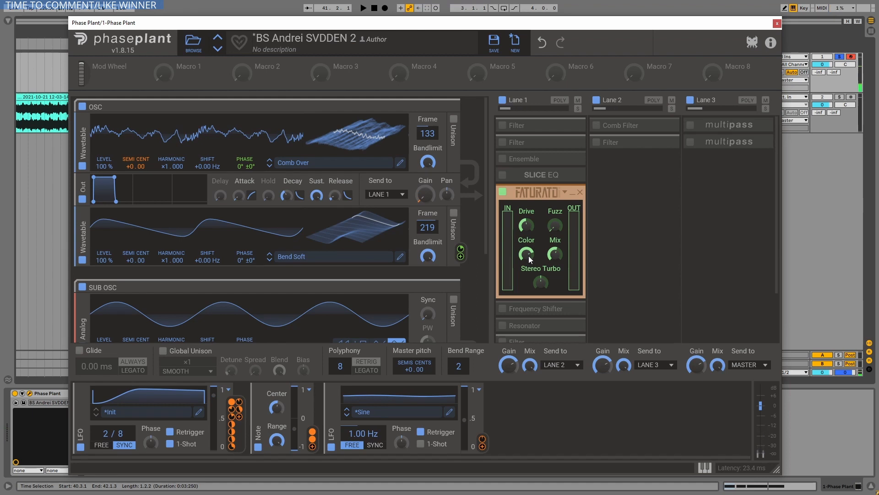
- Try other Color settings on the Faturator while playing the phrase
double_click(528, 255)
key("space")
key("space")
left_click_drag(528, 254, 527, 248)
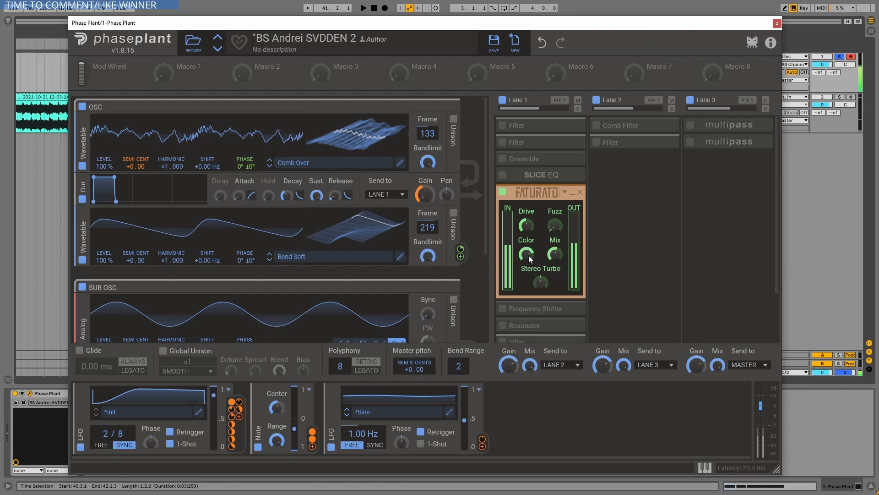
key("space")
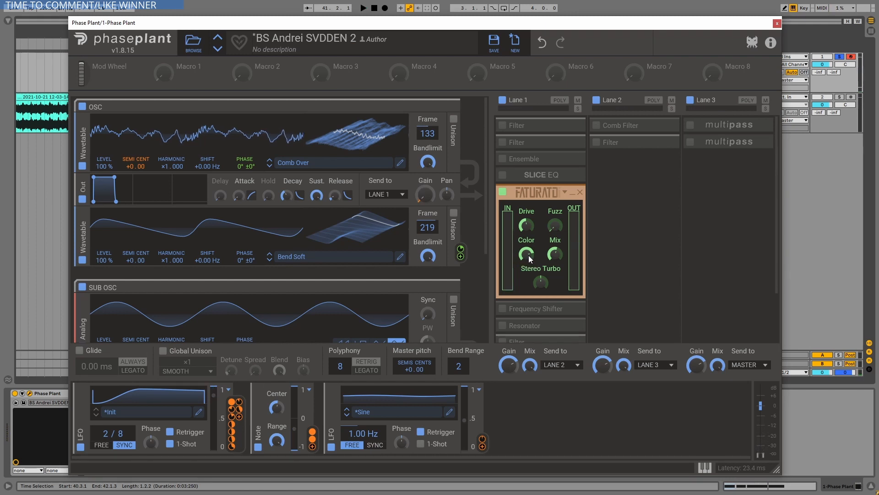
- Enable both Multipass effects in Lane 3 and review their N.O.T.T. settings
left_click(690, 125)
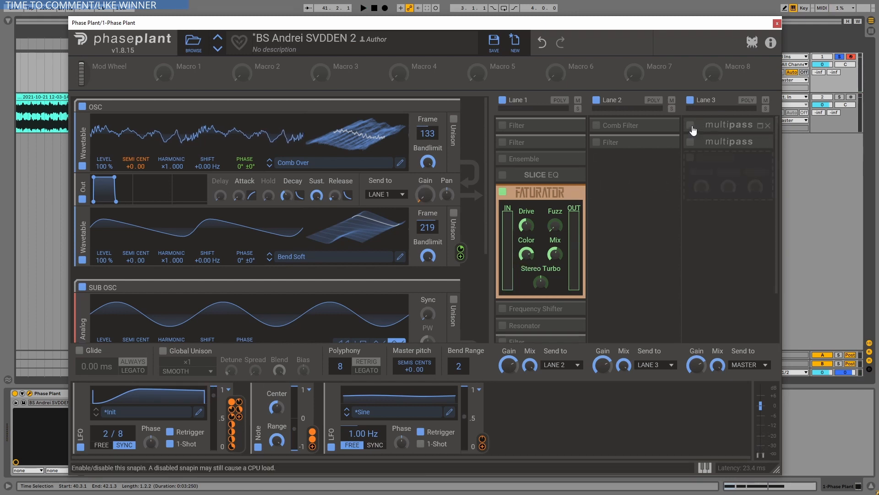
left_click(761, 125)
scroll(719, 152, "down", 3)
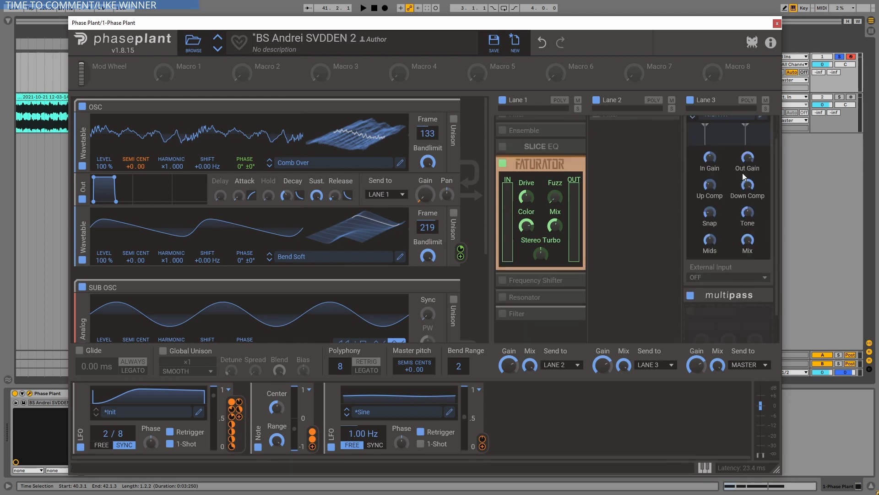
scroll(768, 236, "down", 1)
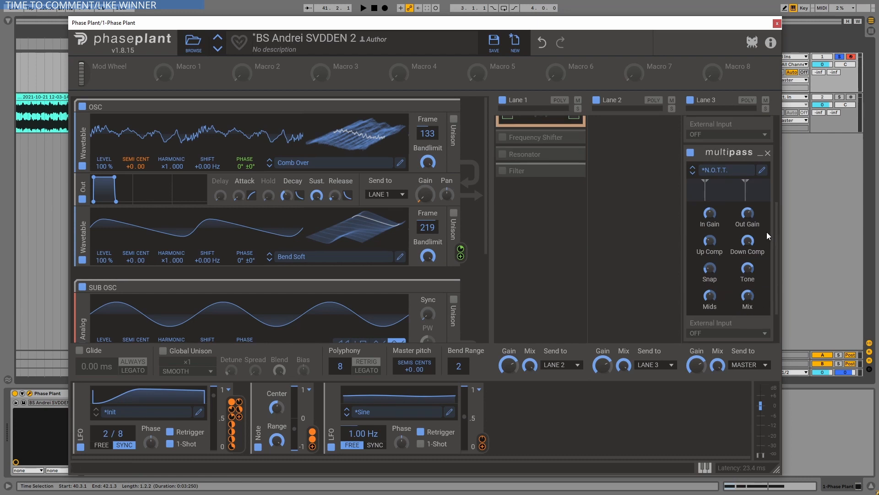
scroll(747, 288, "up", 4)
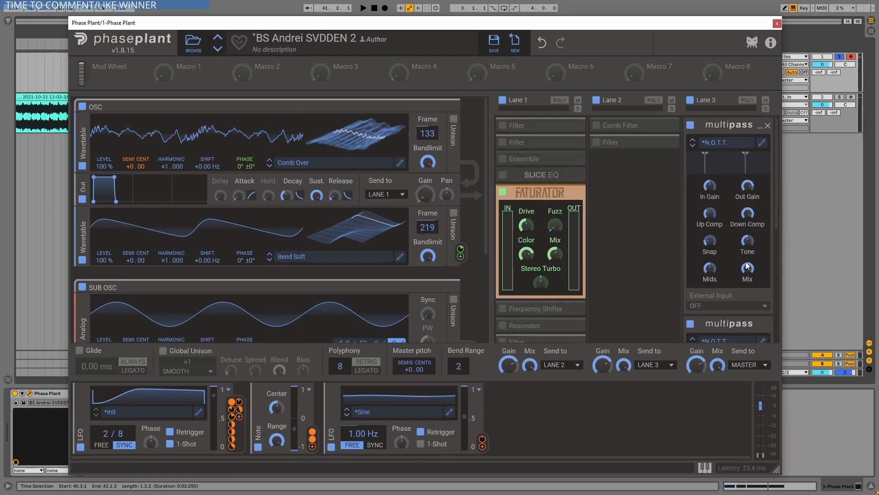
left_click(761, 126)
left_click(760, 142)
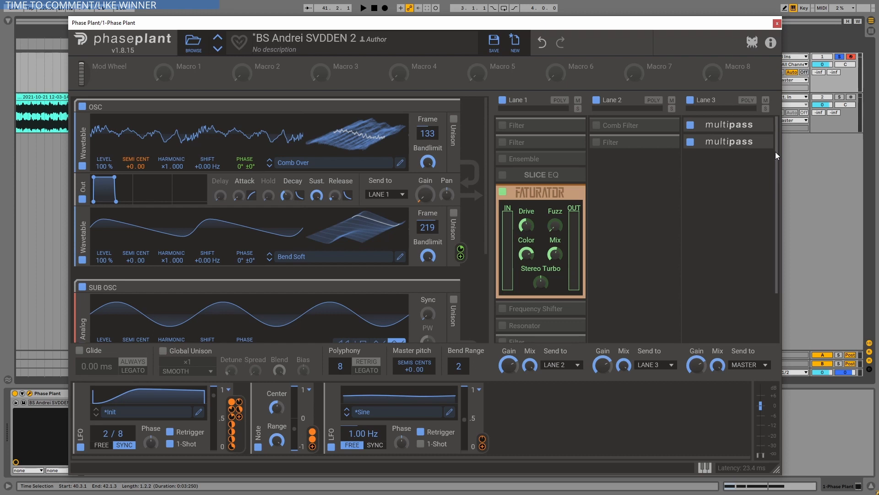
- Set the Mix of Lane 3's second Multipass to 88 % and collapse the effect
left_click(760, 142)
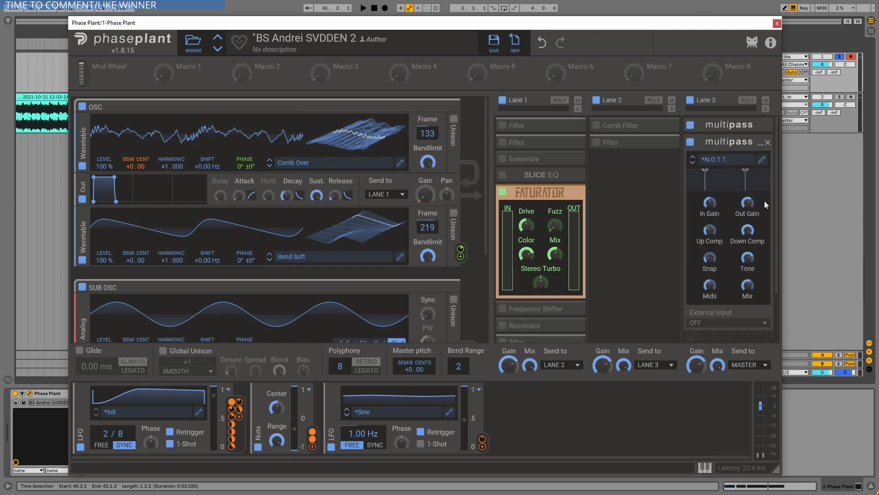
left_click(760, 143)
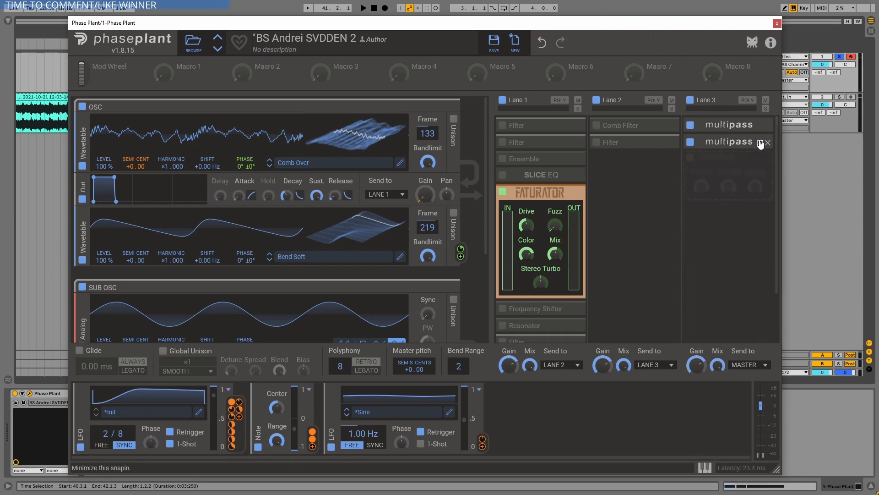
left_click(761, 143)
left_click_drag(748, 287, 747, 259)
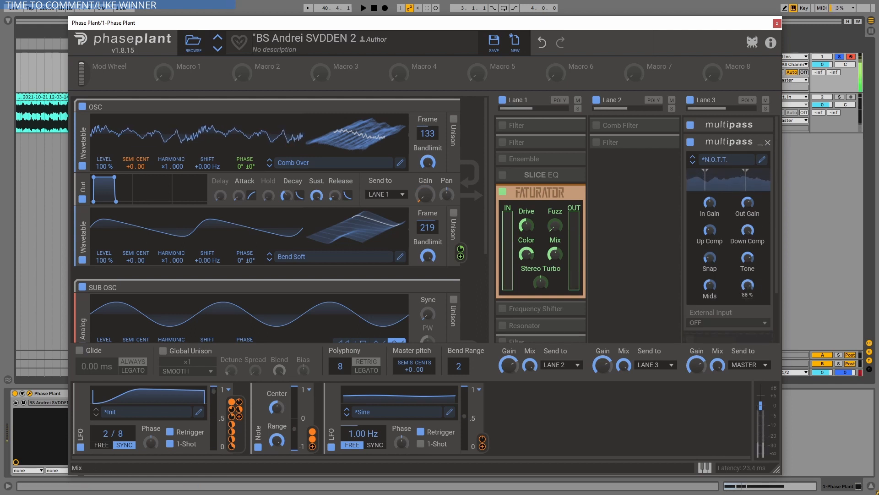
left_click(761, 143)
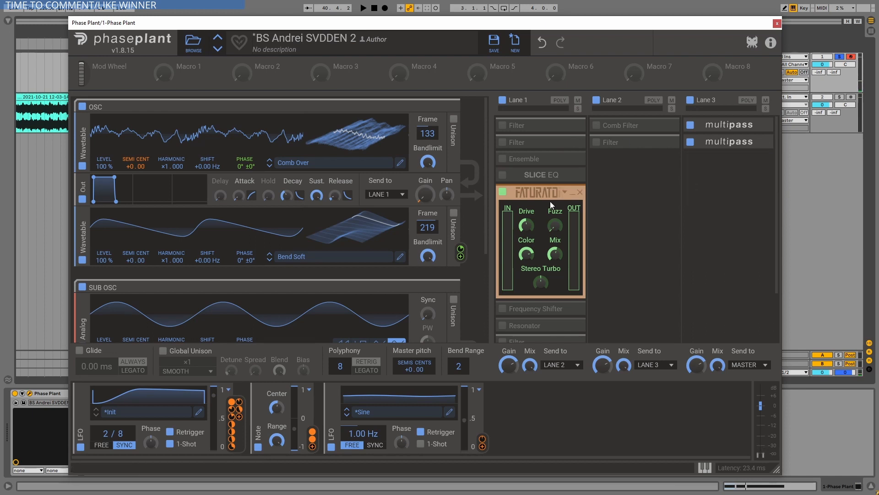
- Enable the first two Filter effects in Lane 1 and expand their controls
left_click(573, 126)
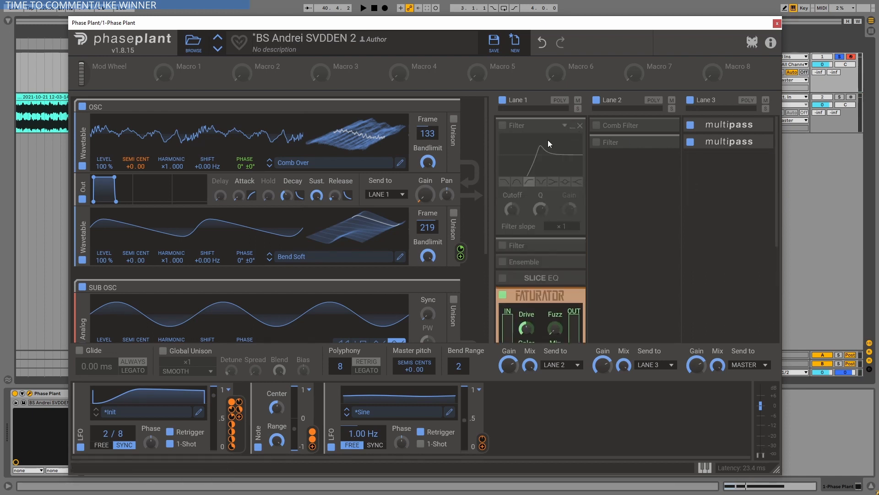
left_click(503, 125)
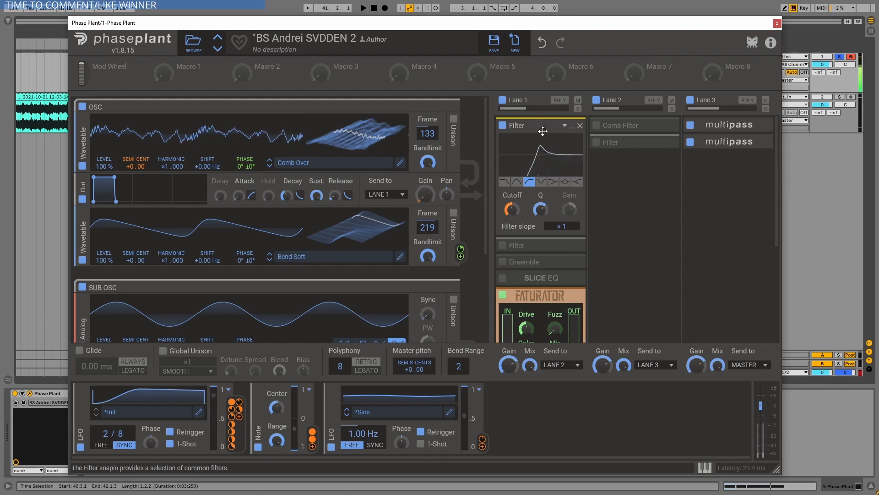
left_click(573, 247)
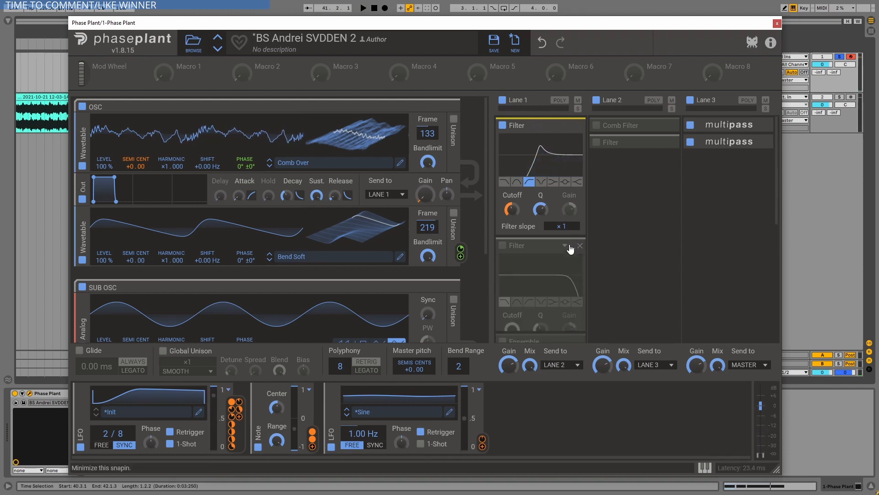
left_click(503, 246)
scroll(556, 235, "down", 3)
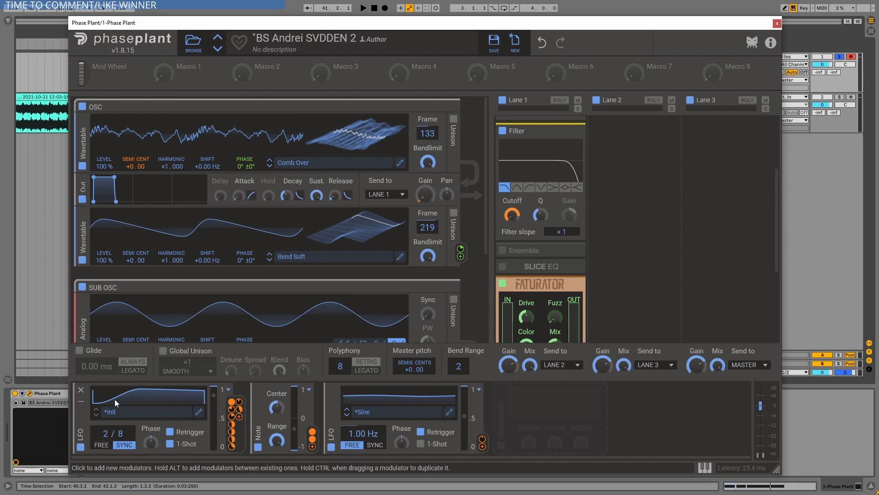
- Play the phrase with Lane 1's low-pass Filter switched off and back on to compare the sound
key("space")
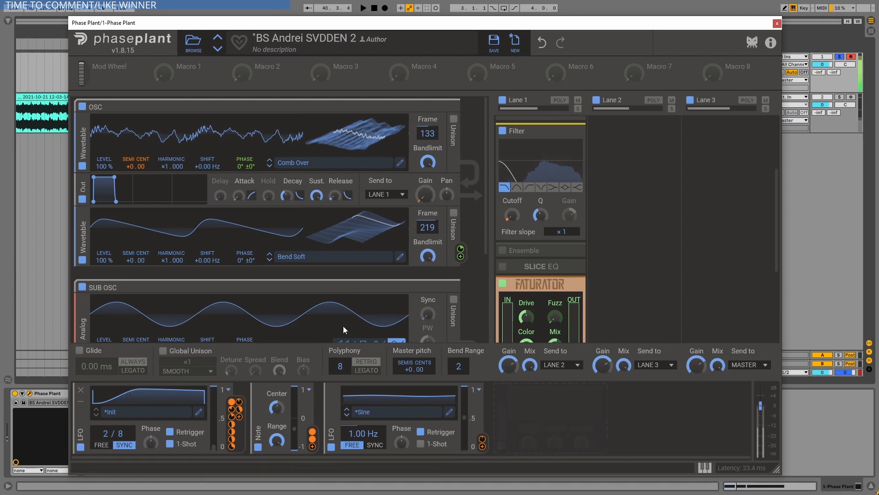
left_click(502, 131)
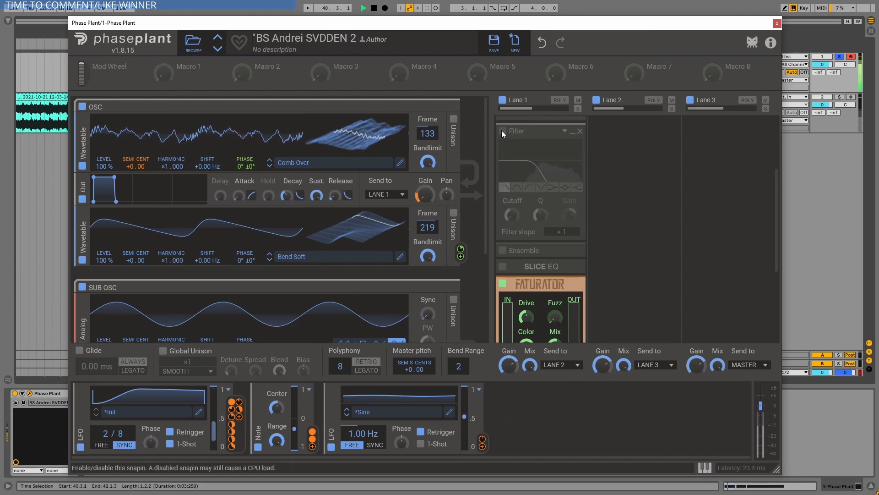
key("space")
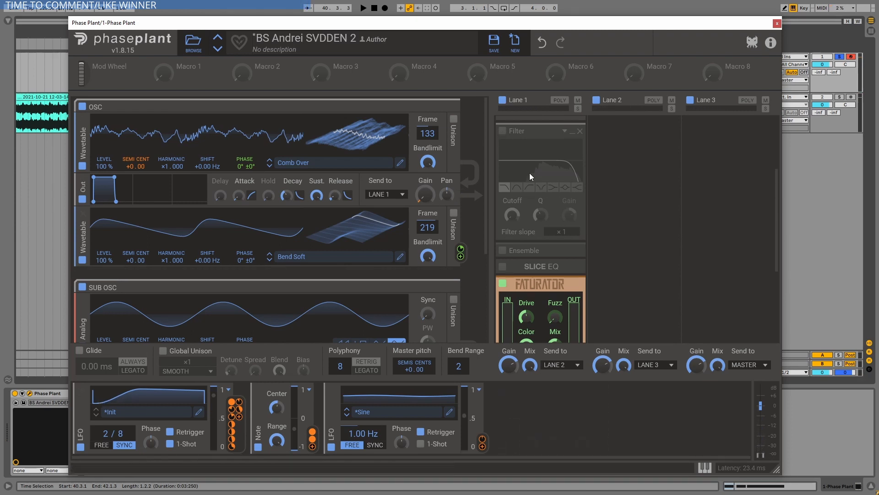
key("space")
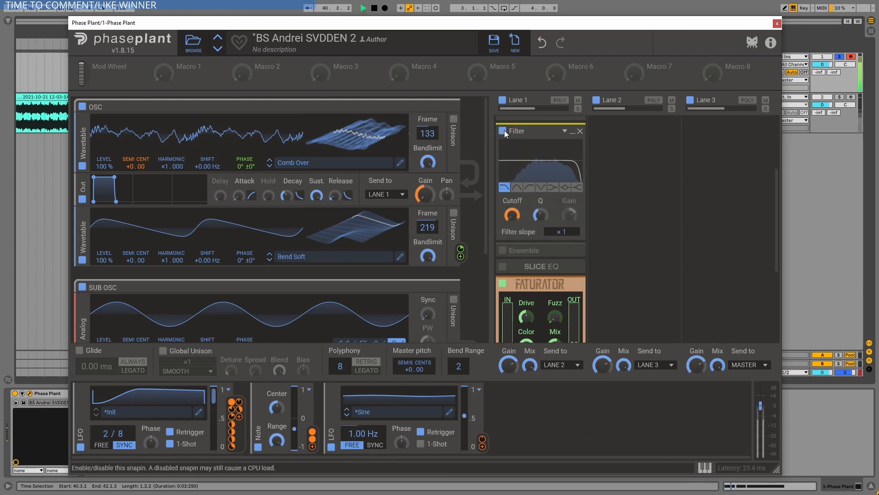
left_click(502, 131)
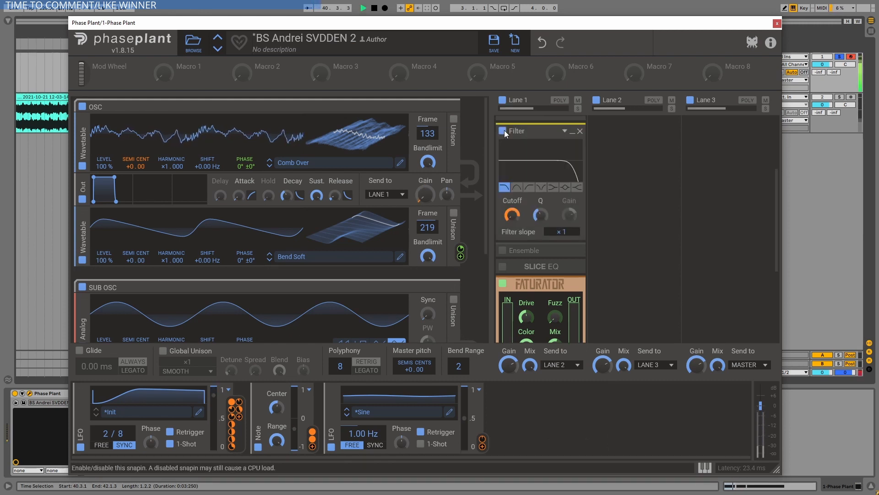
key("space")
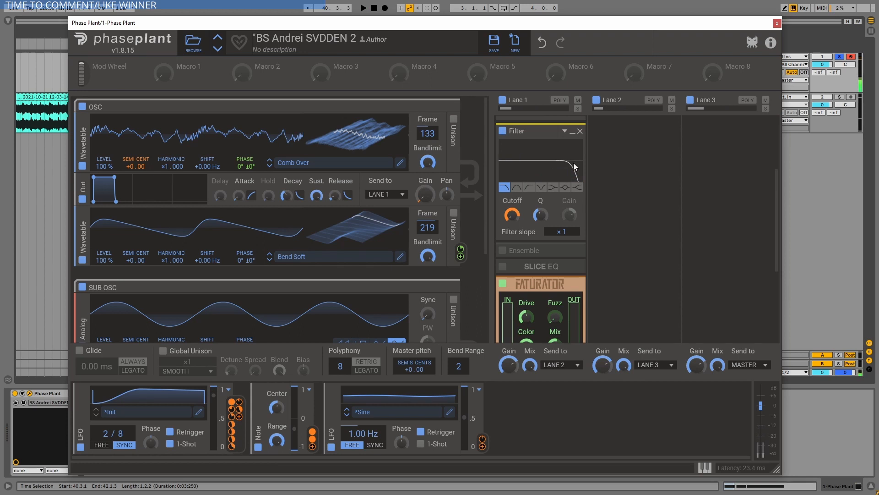
- Enable the Ensemble effect in Lane 1 and expand its controls
scroll(574, 163, "down", 1)
left_click(503, 222)
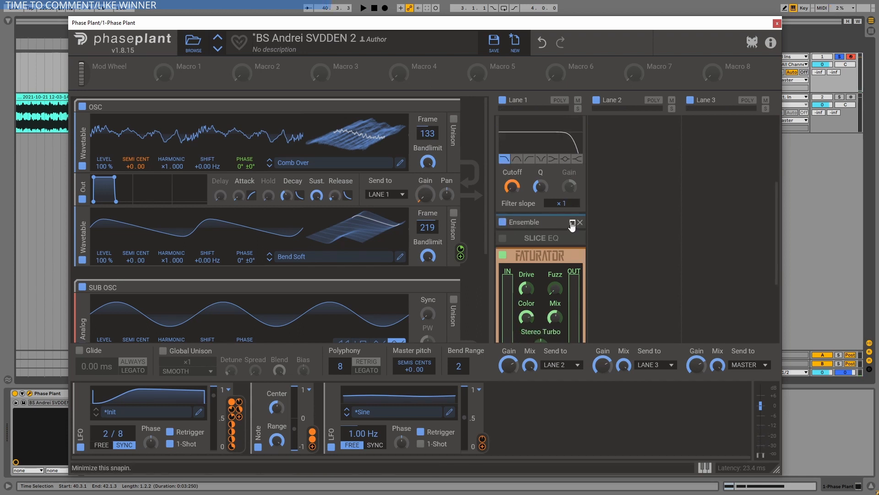
left_click(573, 222)
scroll(550, 210, "down", 2)
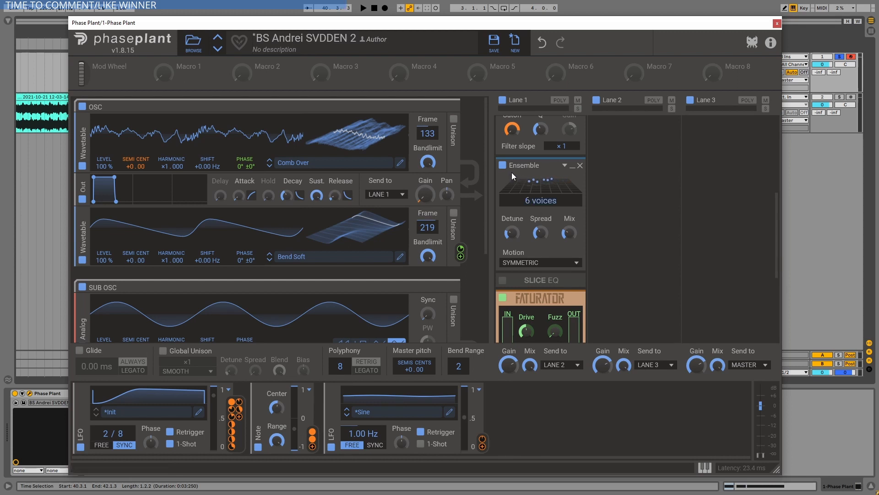
- Play the phrase to hear it with Lane 1's Ensemble effect enabled
key("space")
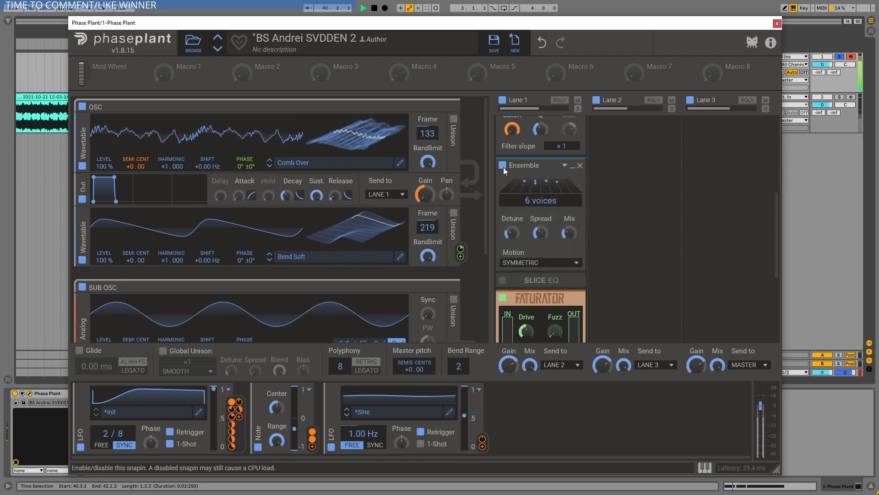
key("space")
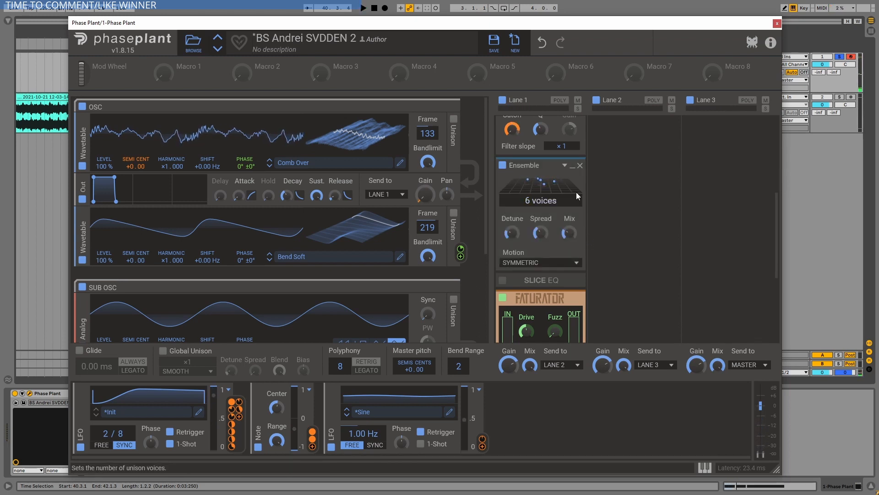
- Enable the Slice EQ effect in Lane 1, expand it and open its curve editor
scroll(564, 198, "down", 2)
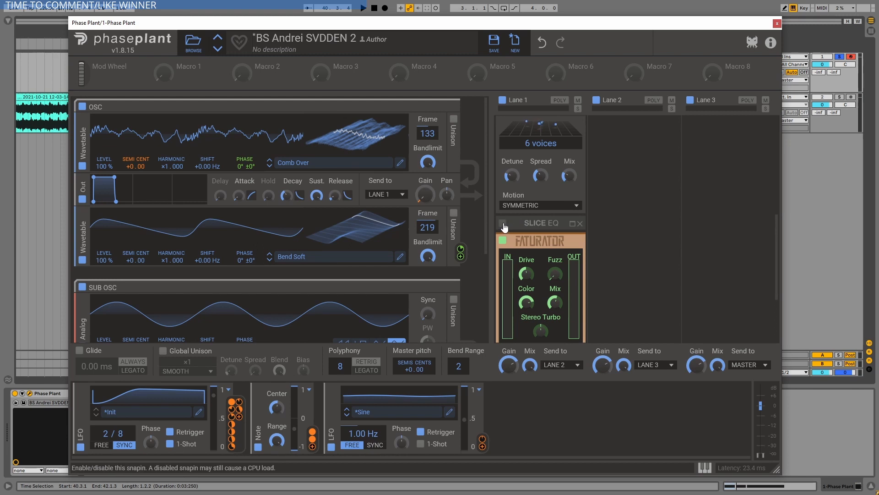
left_click(503, 225)
left_click(572, 223)
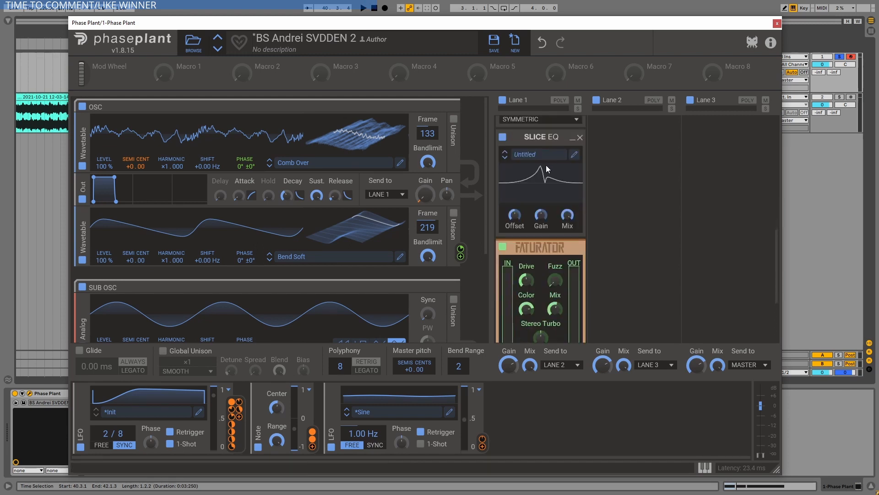
left_click(574, 154)
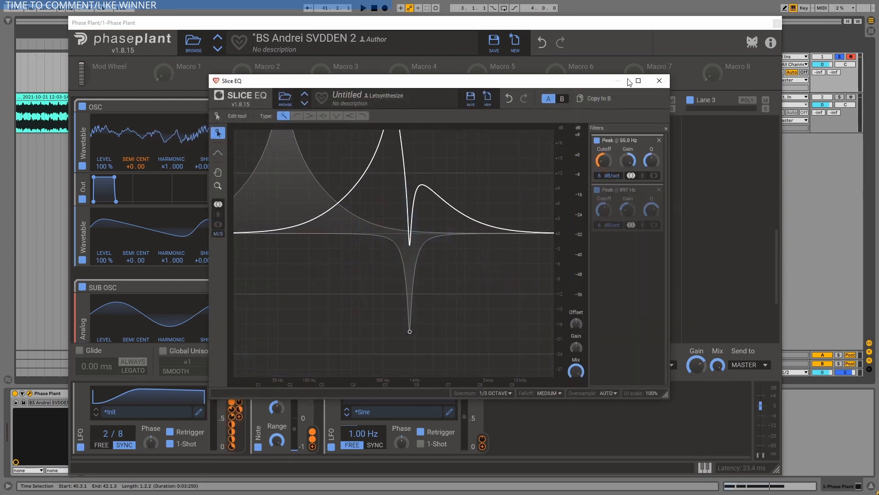
- Inspect the Slice EQ curve with its 897 Hz peak filter switched off and back on, play the phrase, and close the editor
left_click(666, 128)
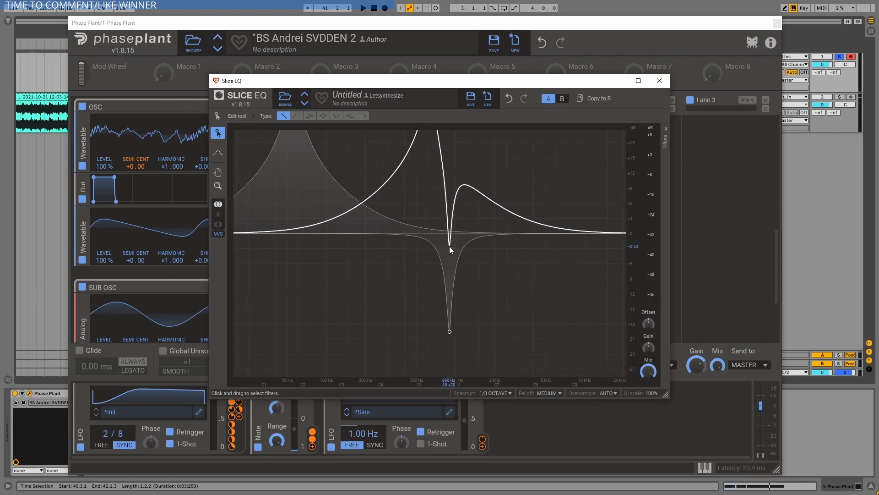
left_click(666, 130)
left_click(597, 190)
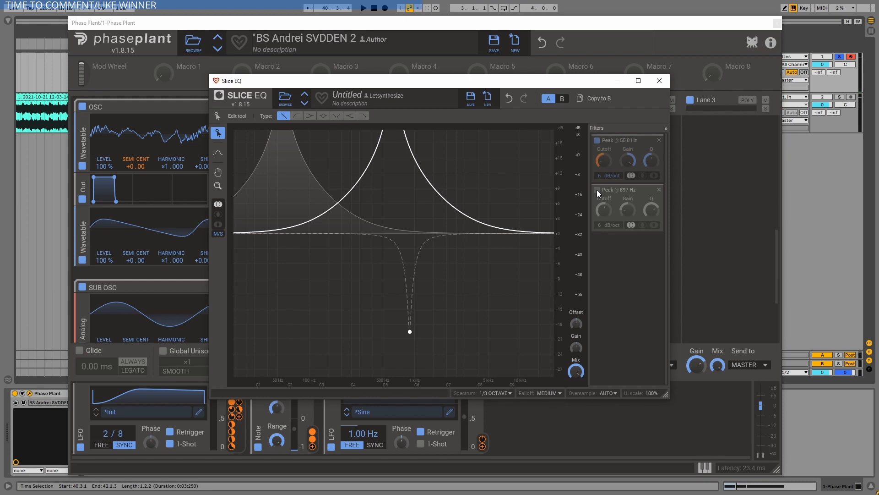
left_click(597, 189)
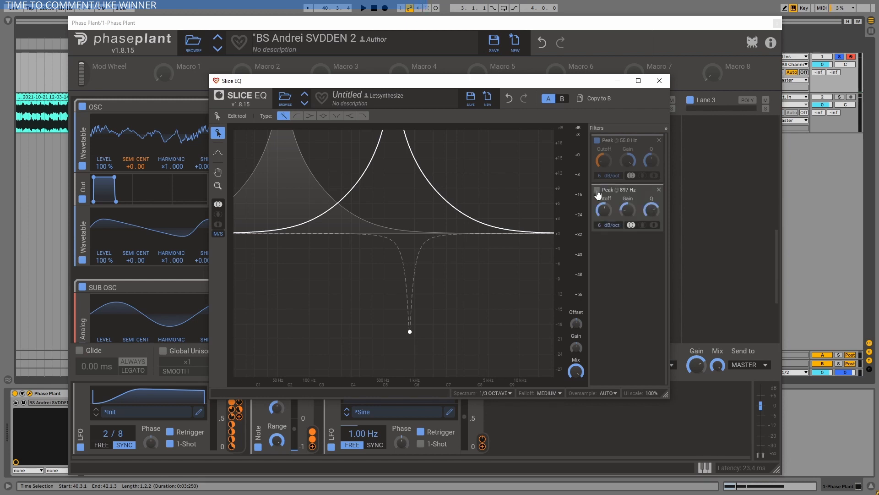
key("space")
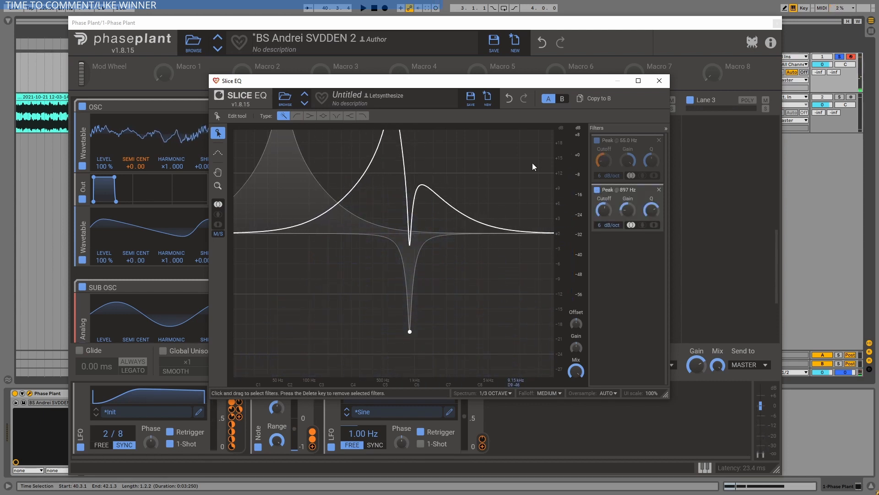
left_click(659, 81)
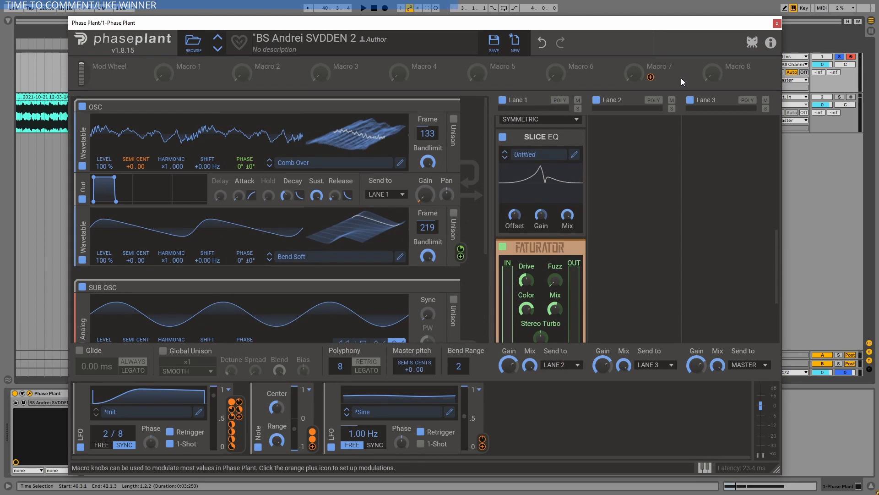
- Enable the Frequency Shifter in Lane 1 and play the phrase with it switched off and back on
scroll(565, 247, "down", 3)
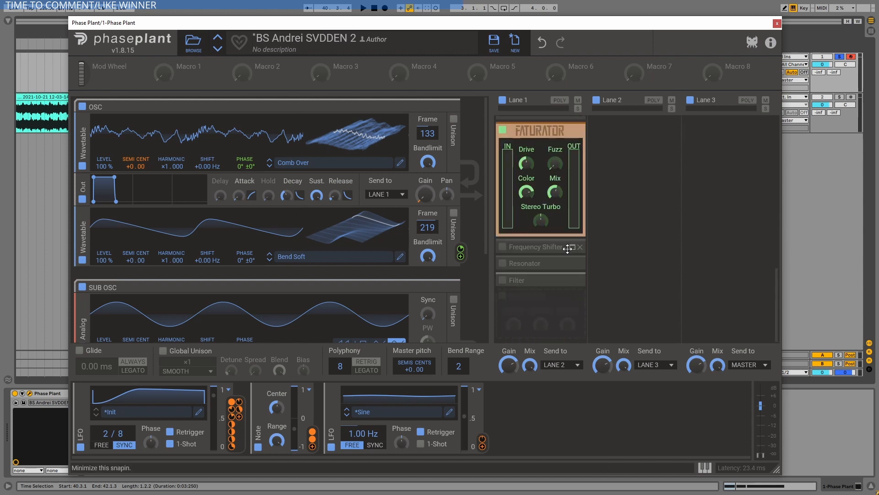
left_click(502, 247)
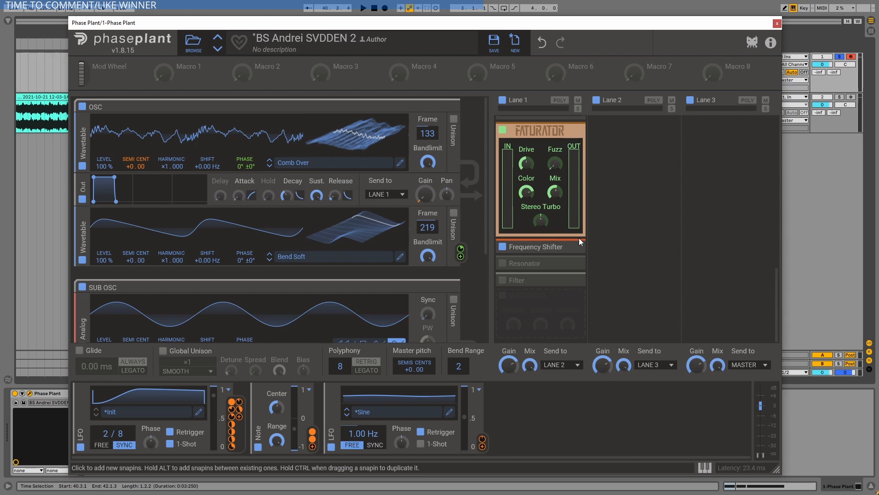
key("space")
left_click(503, 247)
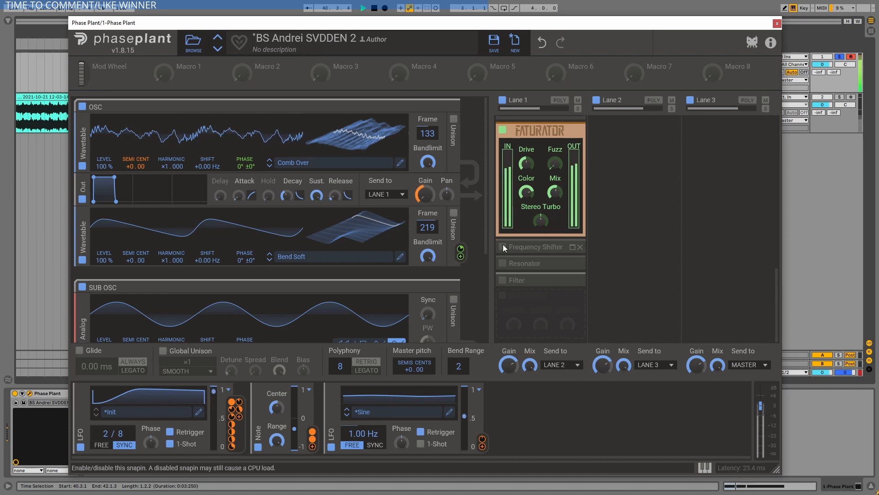
left_click(503, 247)
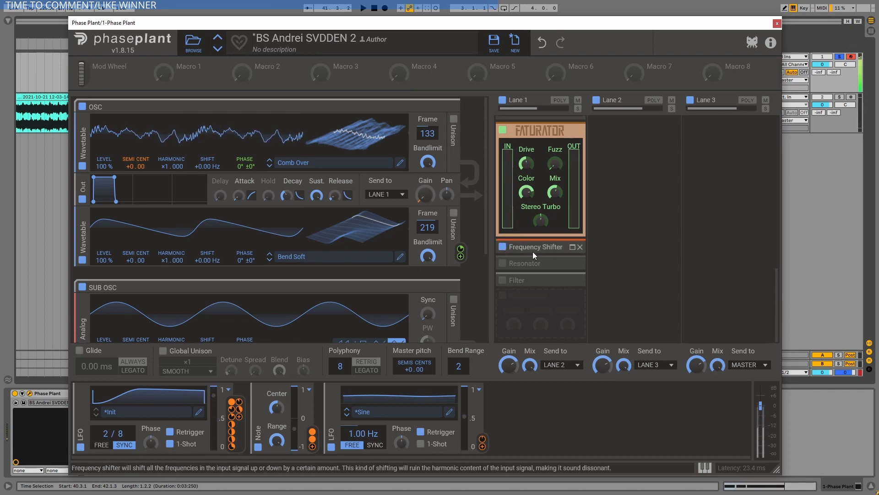
- Enable and expand the Resonator in Lane 1, then compare the phrase with it switched off and back on
left_click(503, 264)
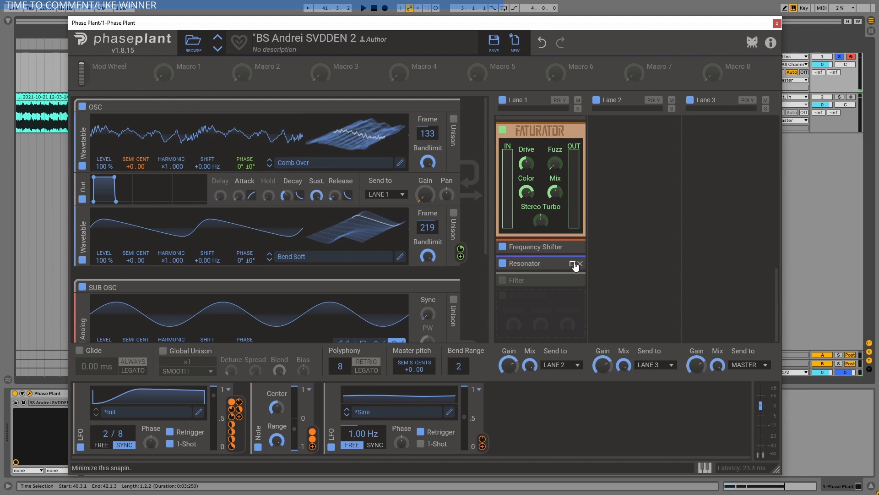
left_click(572, 263)
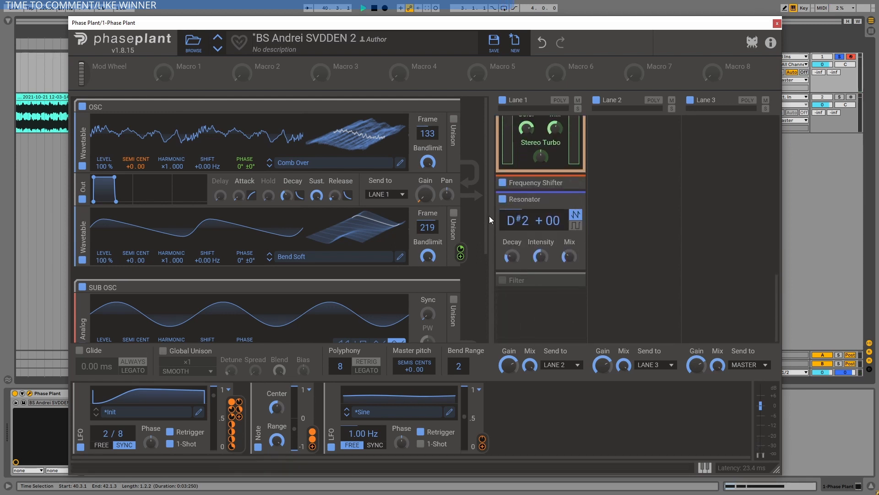
left_click(503, 199)
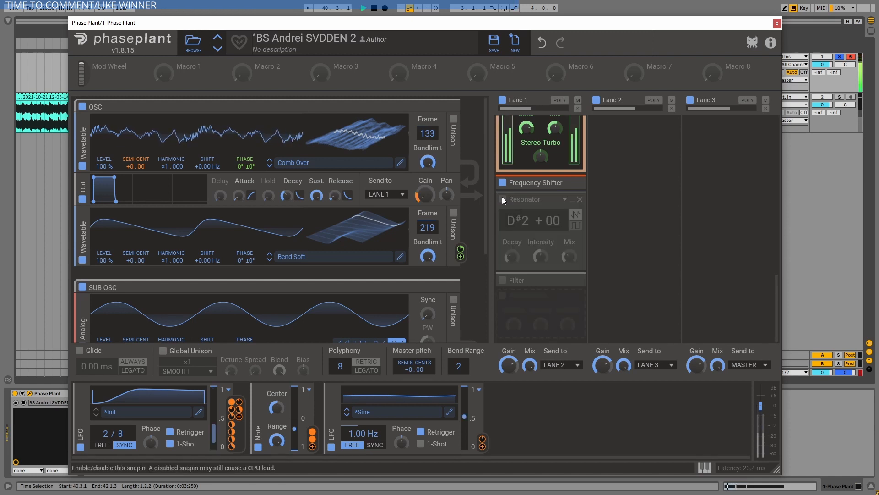
left_click(503, 199)
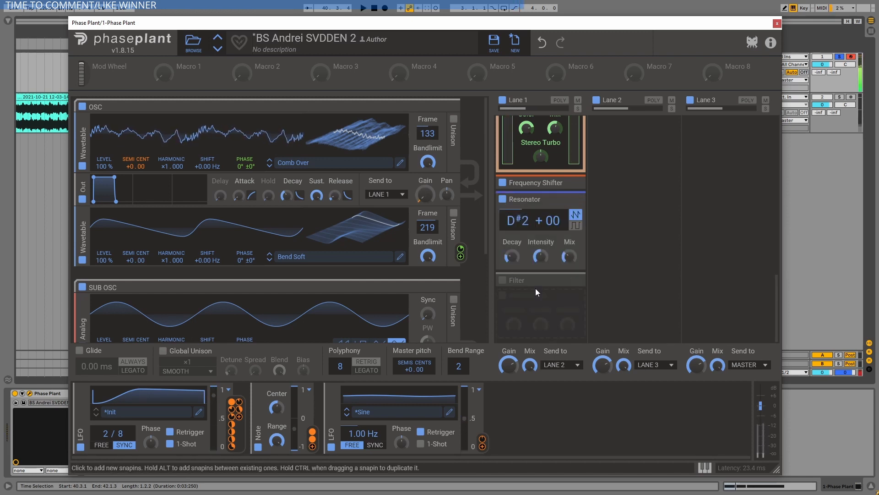
- Enable the last low-pass Filter in Lane 1 and expand its controls
left_click(572, 281)
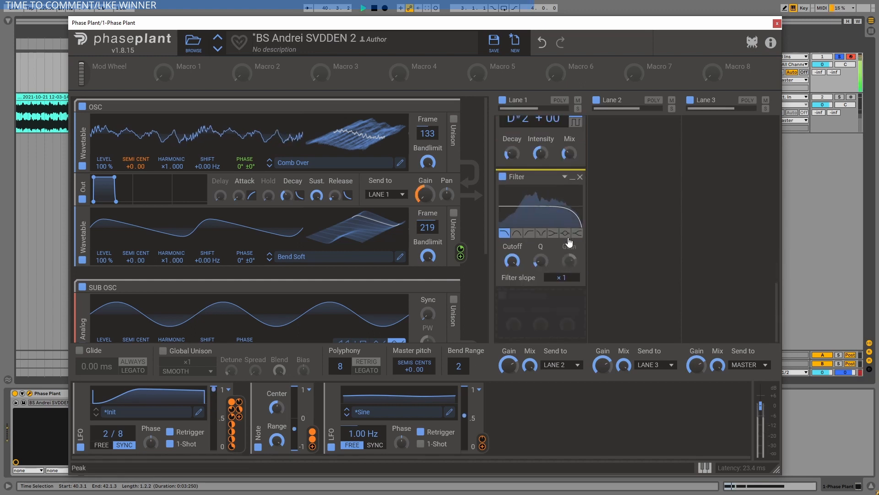
scroll(570, 237, "down", 3)
- Expand the Comb Filter in Lane 2 and play the phrase to hear its effect
scroll(572, 231, "up", 5)
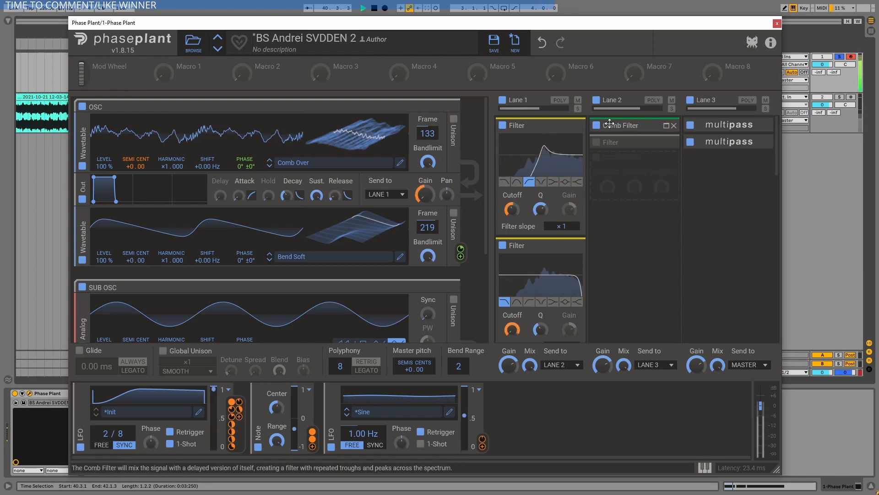
left_click(666, 127)
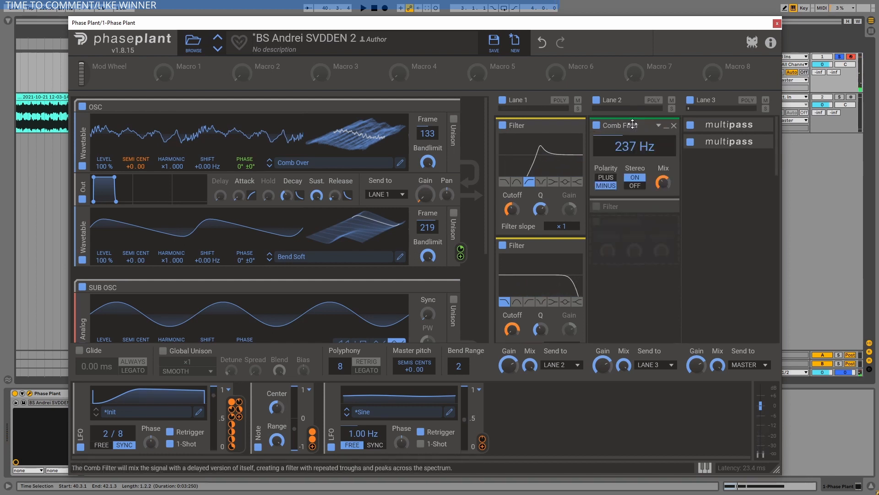
key("space")
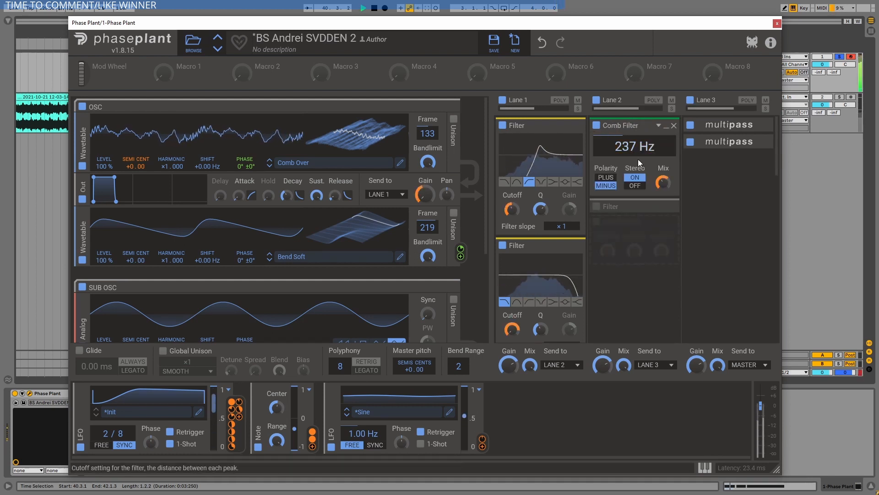
key("space")
- Enable and expand the notch Filter in Lane 2, and play the phrase with it switched off and back on
left_click(597, 206)
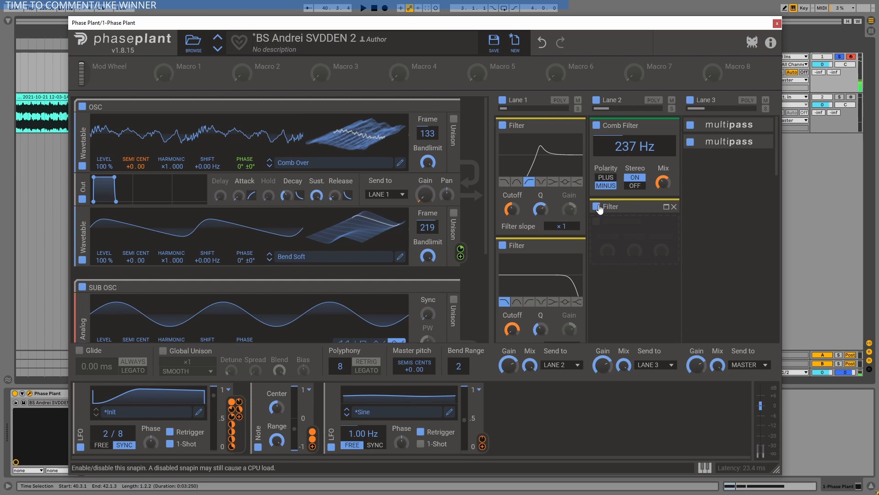
left_click(667, 207)
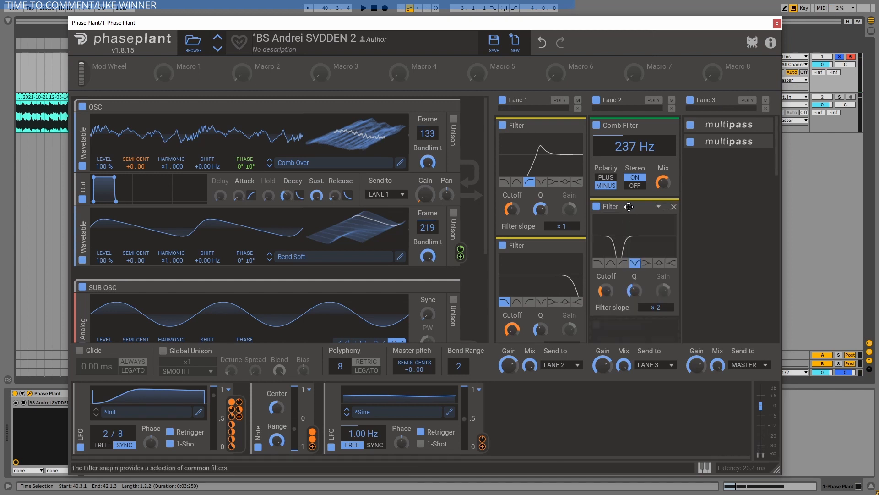
key("space")
left_click(596, 207)
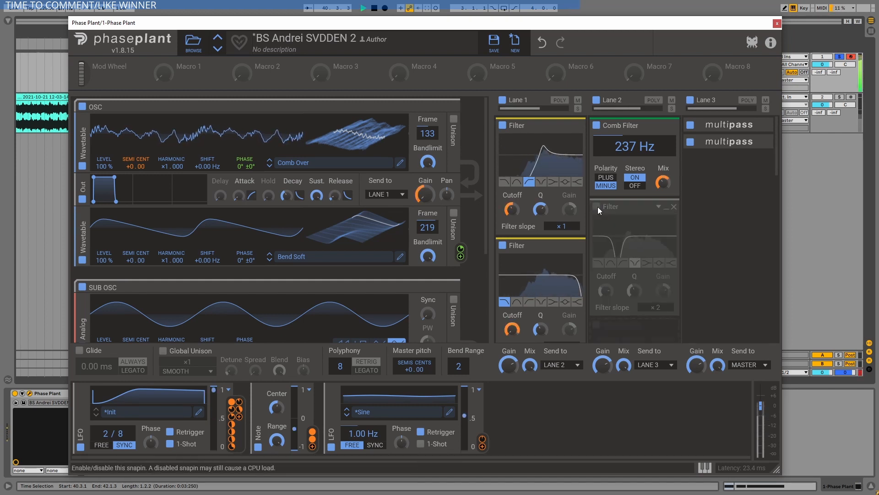
left_click(598, 207)
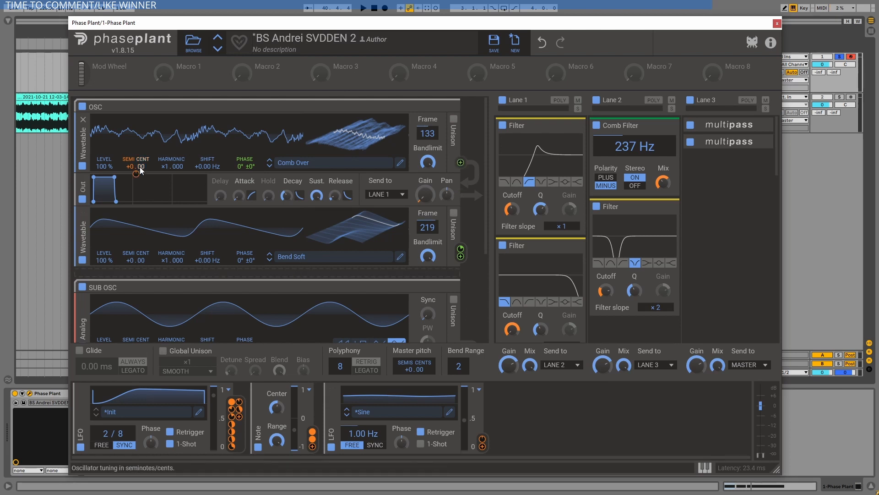
- Play the phrase with the Sine LFO switched off, and switch the LFO back on
mouse_move(138, 172)
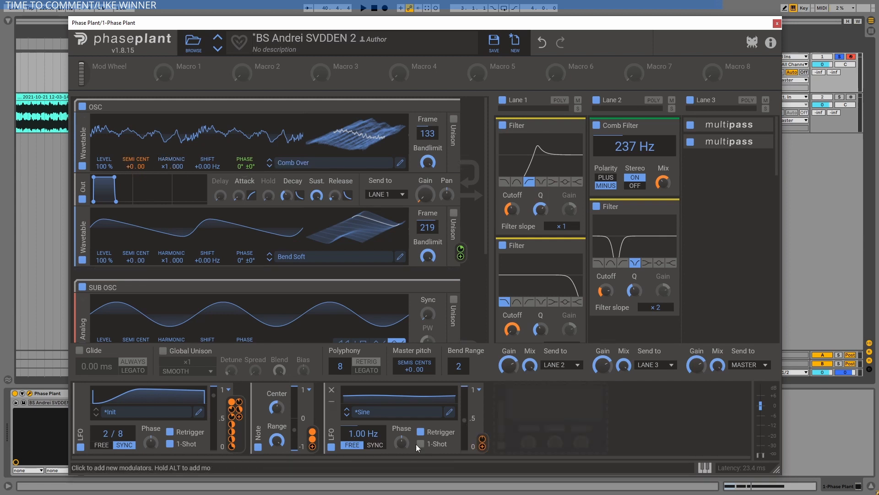
left_click(331, 446)
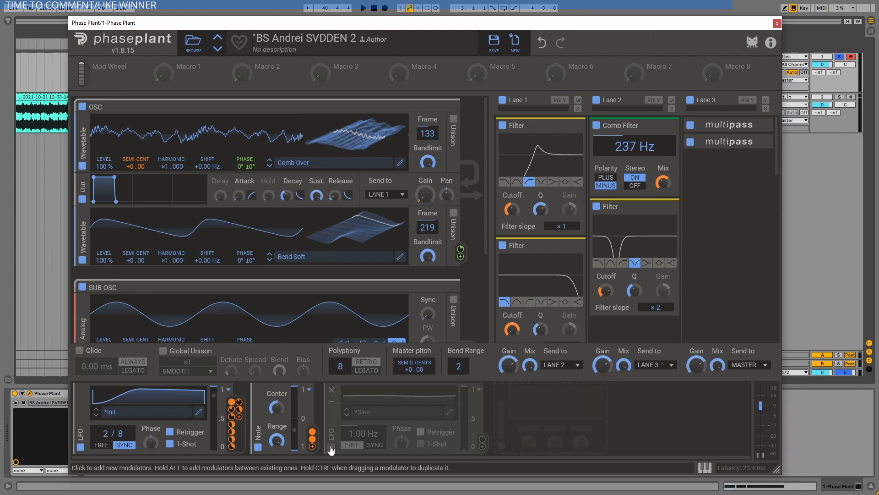
key("space")
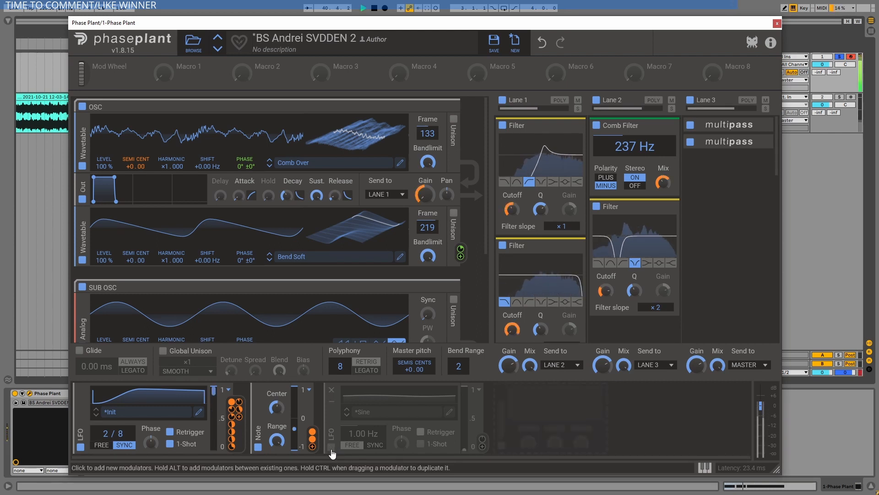
key("space")
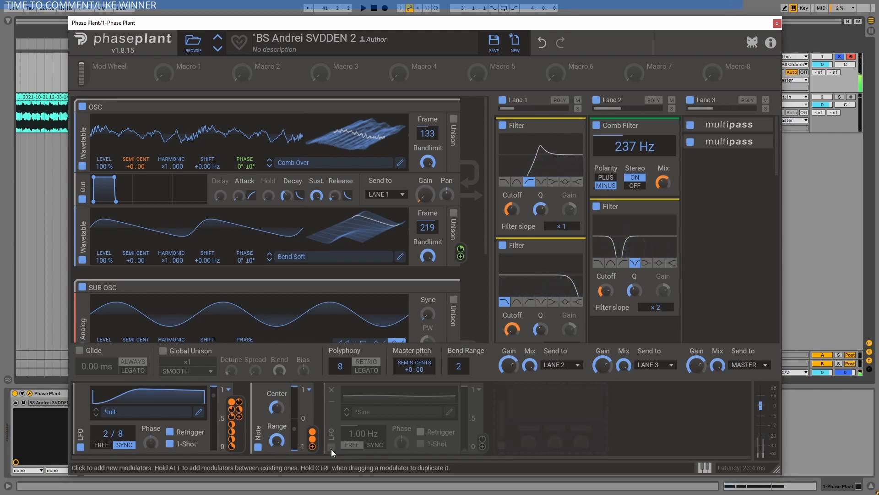
left_click(332, 447)
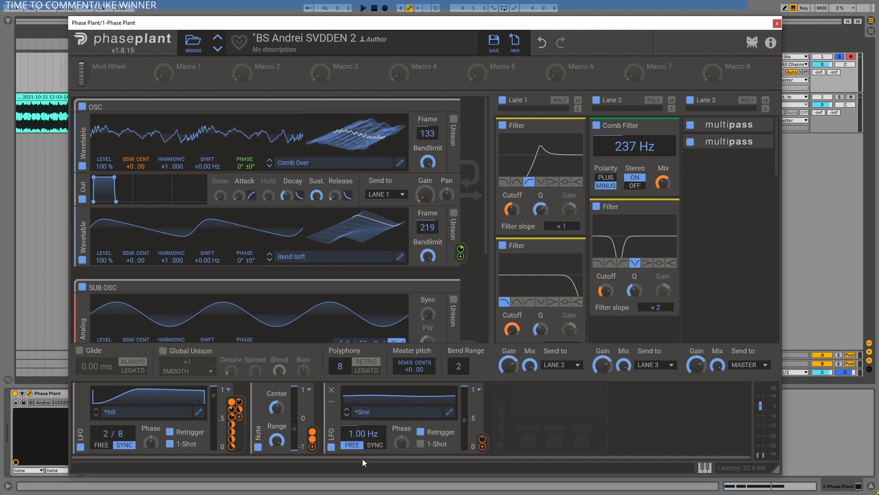
- View the Sine LFO's curve in its editor, check which parameter it modulates, and play the phrase with it active
left_click(449, 411)
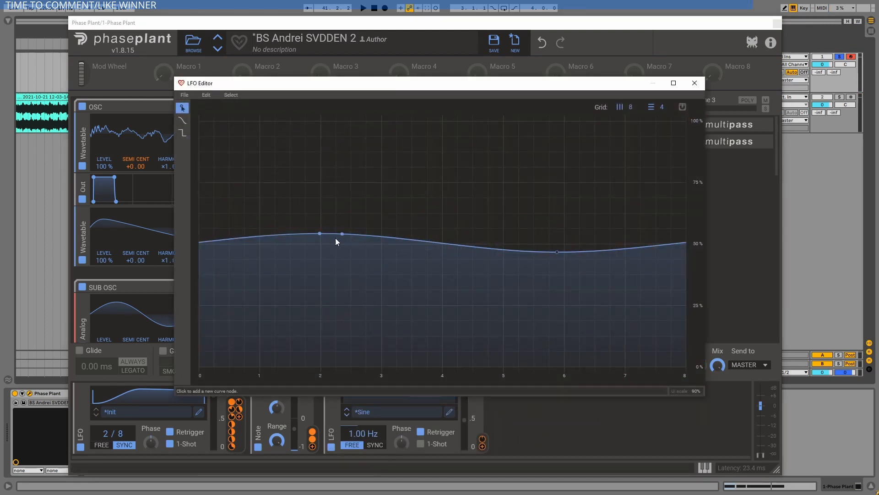
left_click(695, 83)
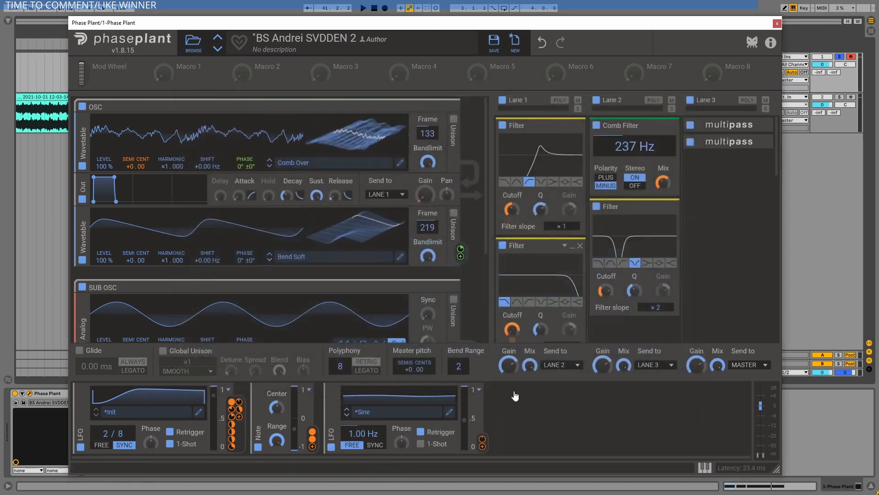
mouse_move(482, 439)
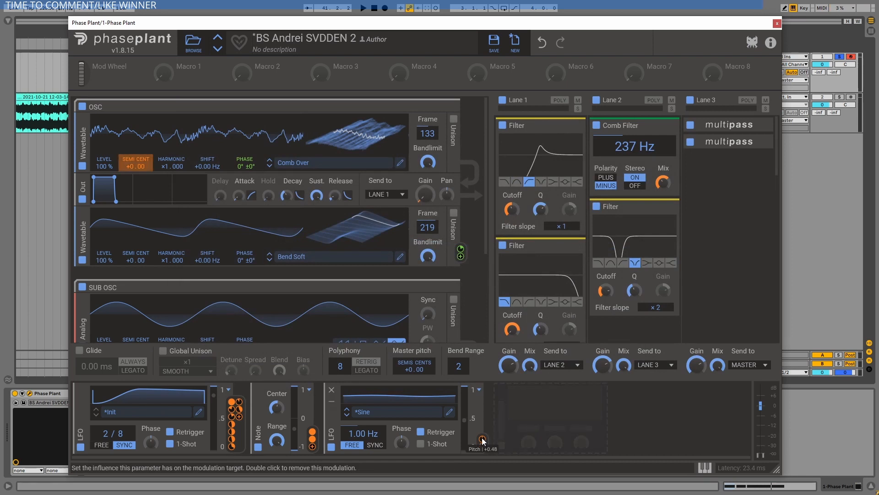
key("space")
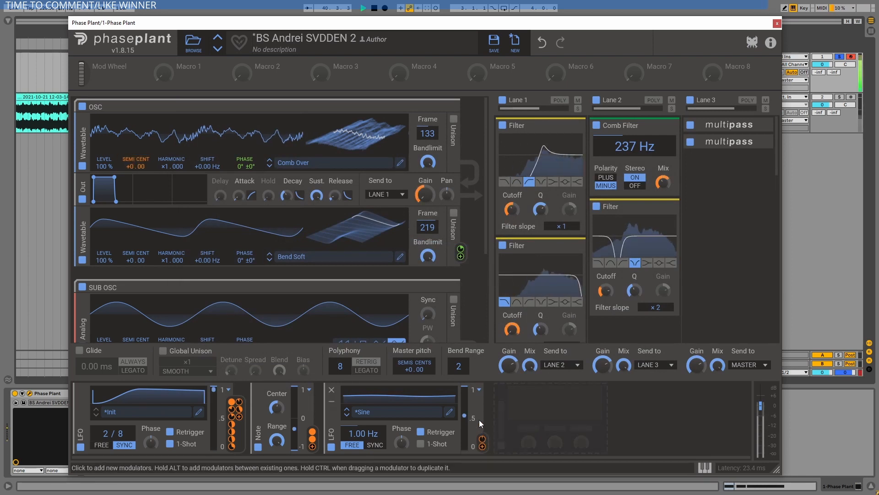
- Compare the playing phrase with the Sine LFO bypassed and re-enabled
left_click(332, 446)
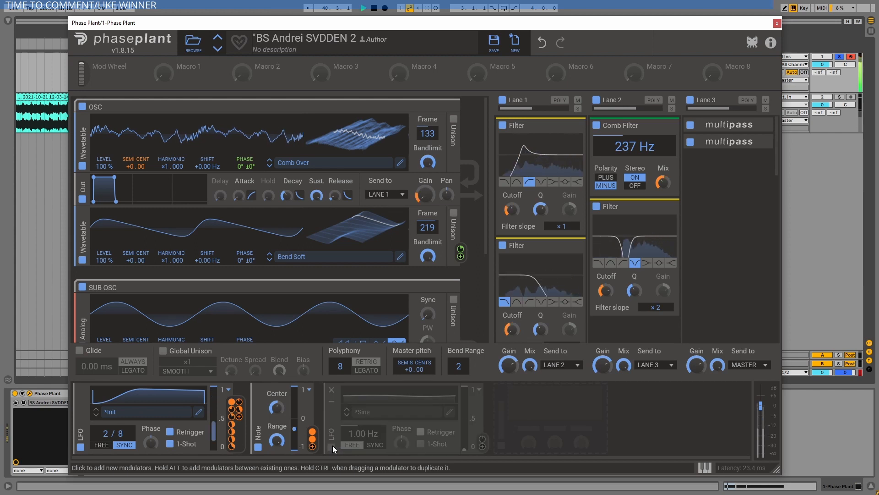
left_click(331, 446)
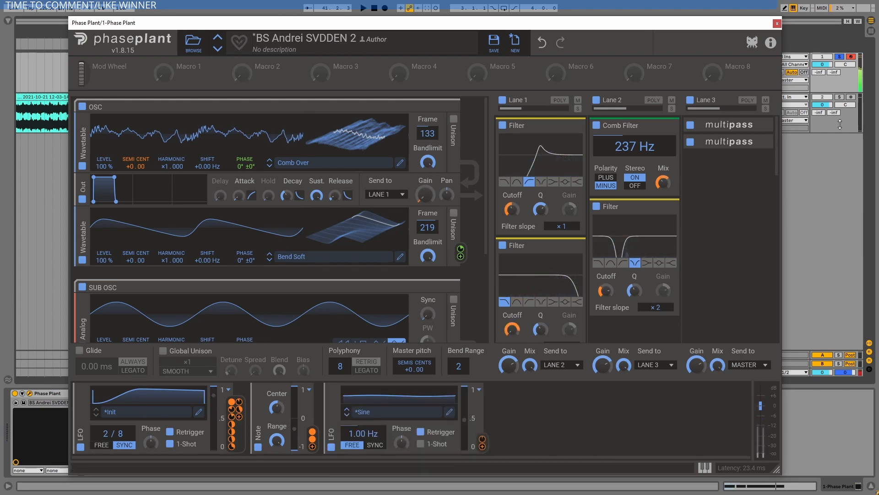
- Adjust the Mix of the N.O.T.T. Multipass in Lane 3 while auditioning the phrase, and collapse the module
left_click(756, 145)
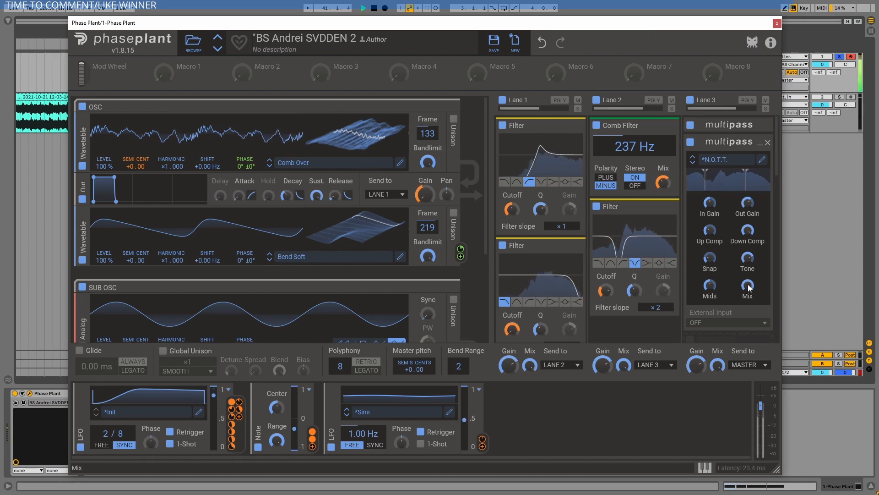
left_click_drag(749, 288, 748, 295)
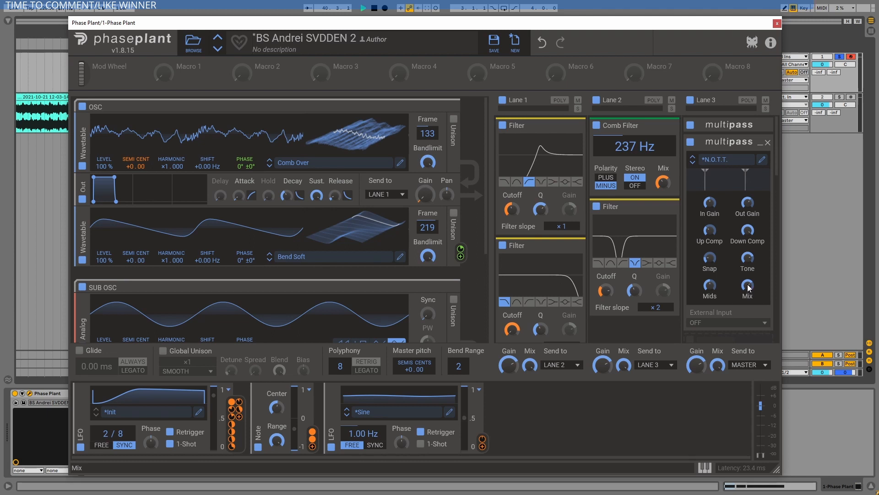
mouse_move(749, 287)
left_mouse_down()
mouse_move(749, 270)
mouse_move(750, 293)
mouse_move(749, 281)
left_mouse_up()
key("space")
key("space")
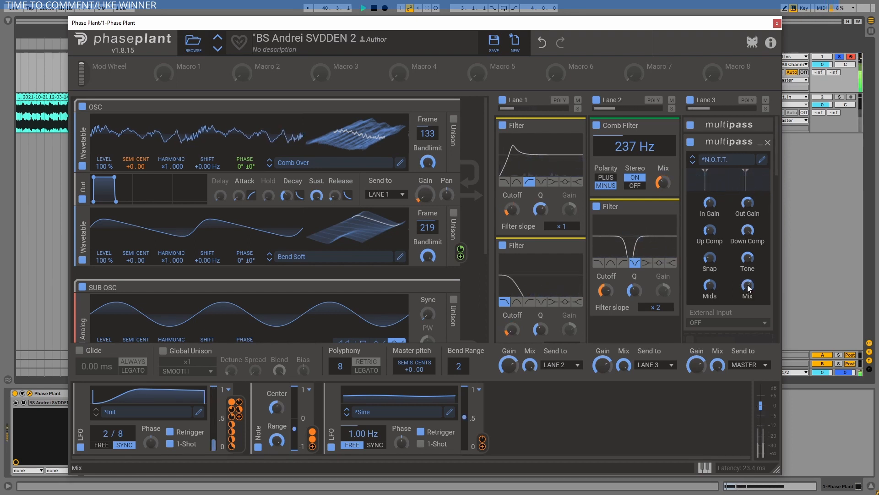
left_click_drag(748, 287, 747, 302)
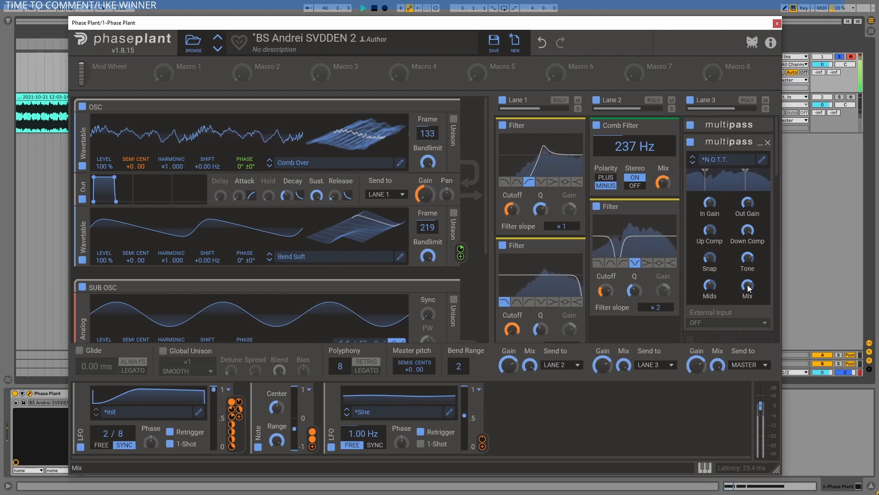
key("space")
left_click(761, 145)
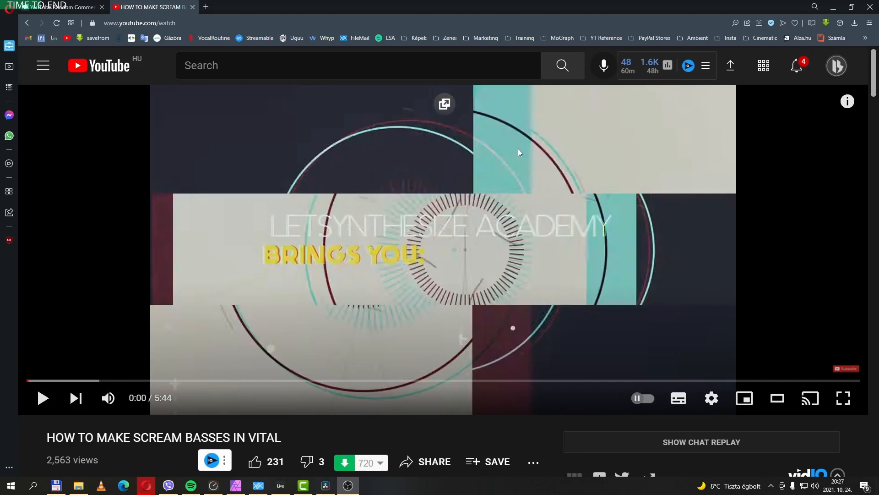
- Skim the YouTube video "HOW TO MAKE SCREAM BASSES IN VITAL" in the browser, skipping ahead to about 1:13
left_click(212, 173)
left_click(79, 381)
left_click(99, 380)
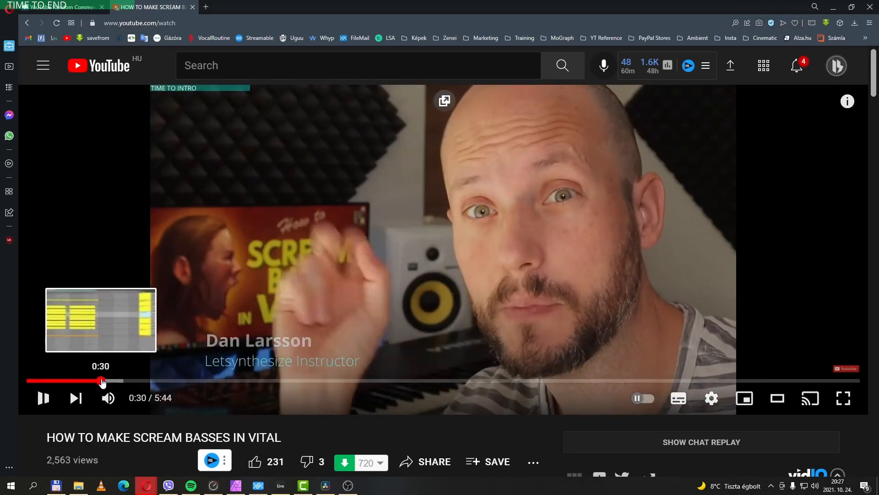
left_click(128, 381)
left_click(194, 370)
left_click(205, 381)
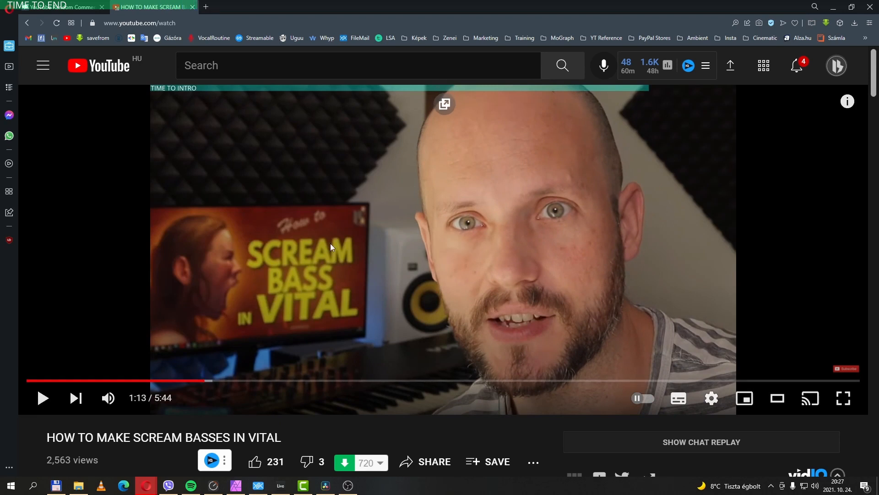
- Copy the YouTube video's address and paste it over the video URL on the commentpicker.com page
left_click(174, 25)
key("ctrl+c")
right_click(170, 23)
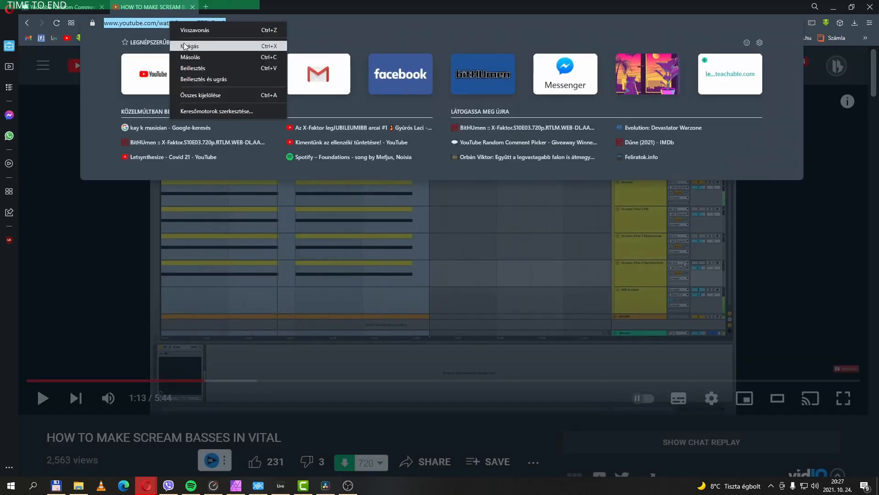
left_click(191, 57)
left_click(65, 5)
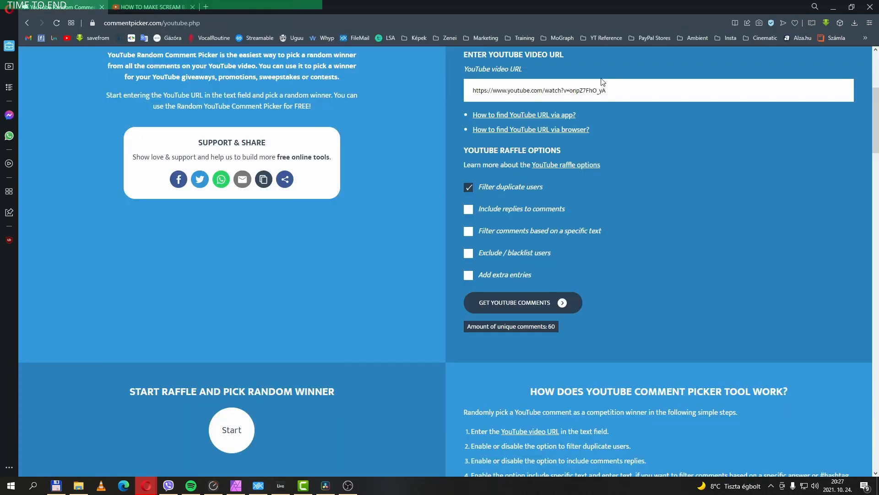
double_click(597, 89)
key("ctrl+a")
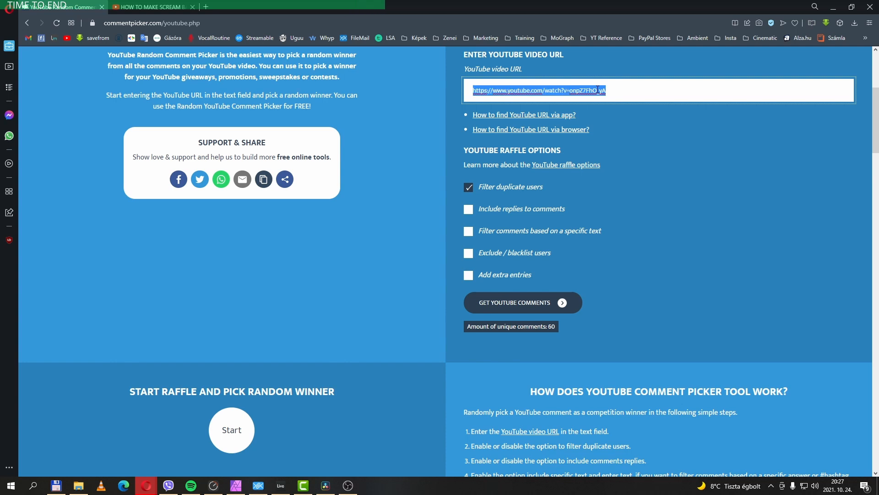
key("ctrl+v")
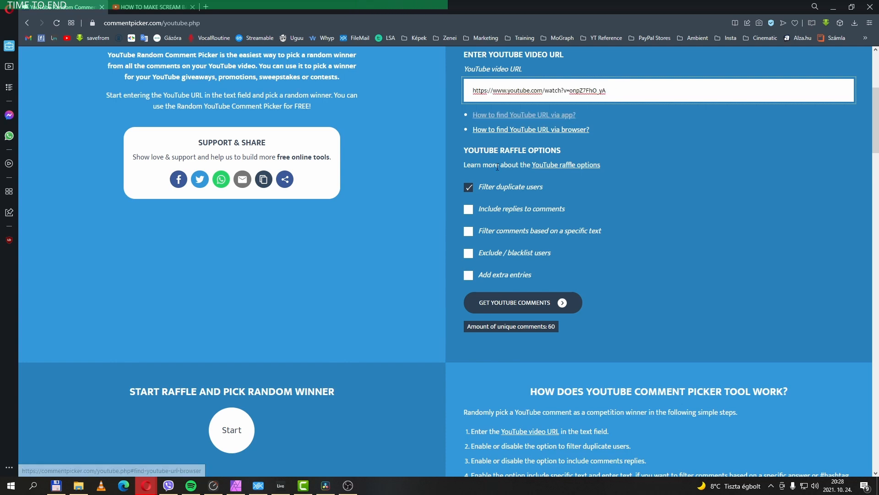
- Fetch the video's YouTube comments with Filter duplicate users enabled, and highlight the number of unique comments
left_click(470, 189)
left_click(470, 189)
left_click(558, 303)
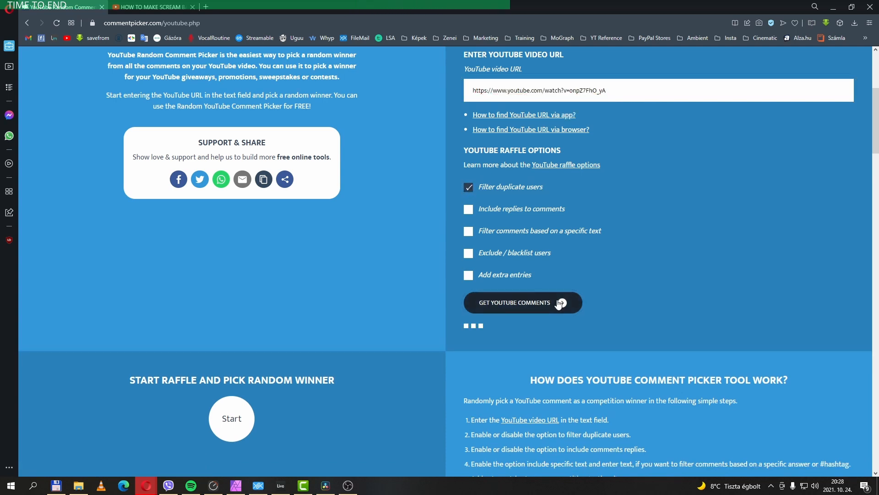
left_click_drag(548, 326, 556, 327)
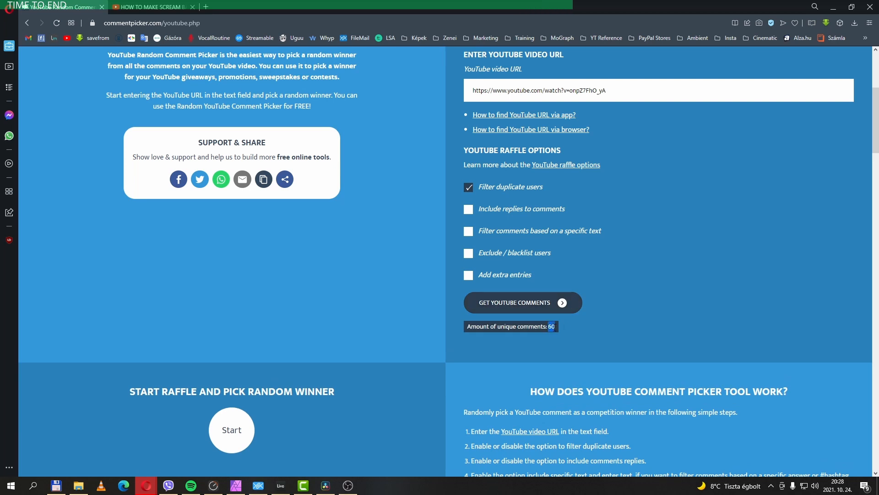
- Start the raffle to pick a random winner from the comments, and view the winning entry
scroll(281, 307, "down", 5)
left_click(242, 170)
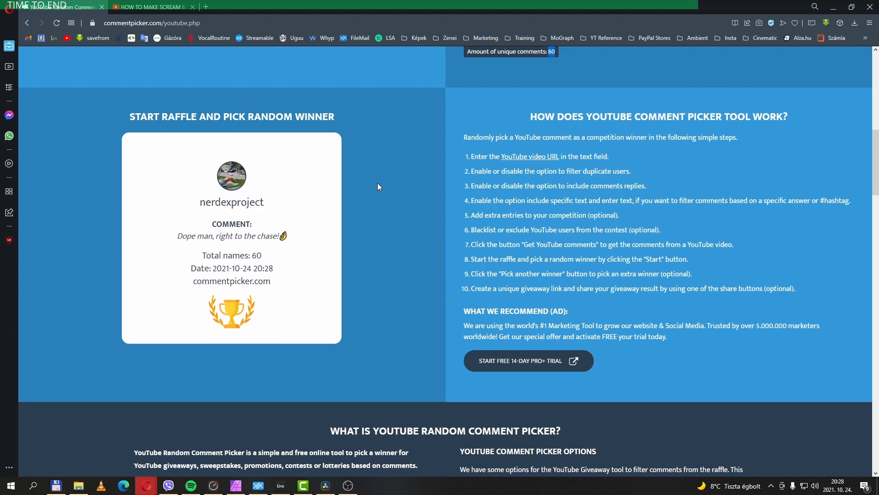
scroll(372, 199, "down", 2)
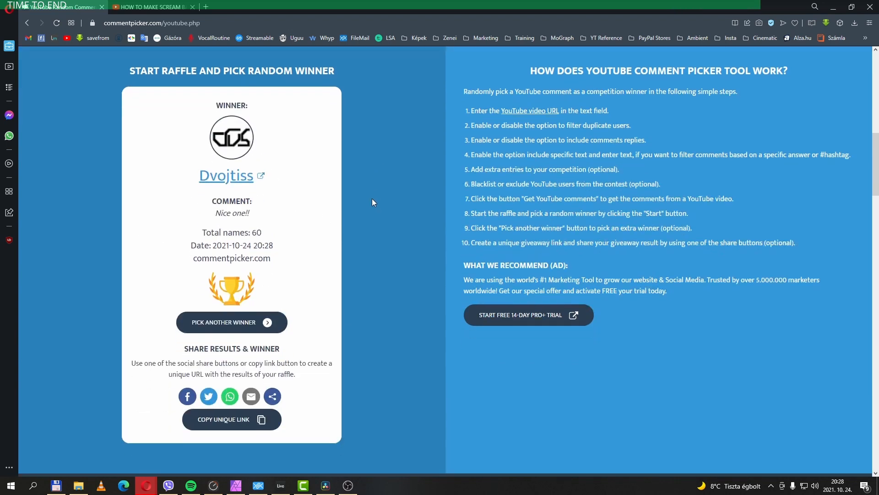
scroll(369, 199, "up", 1)
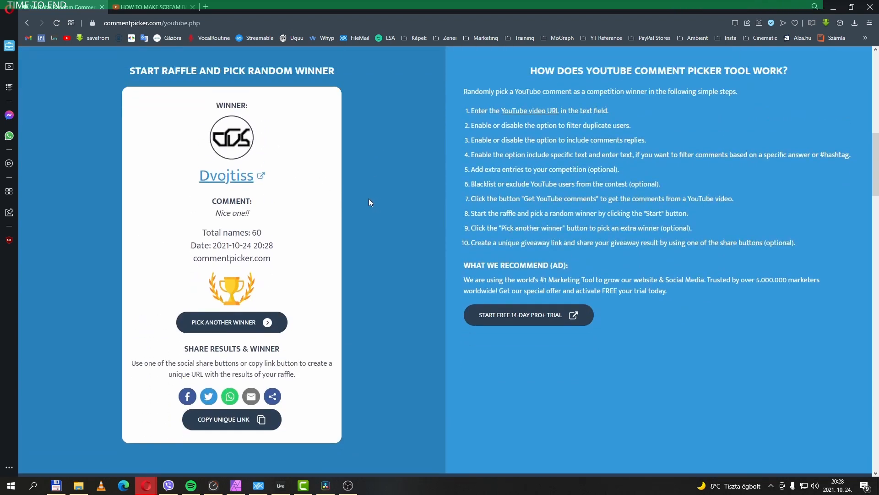